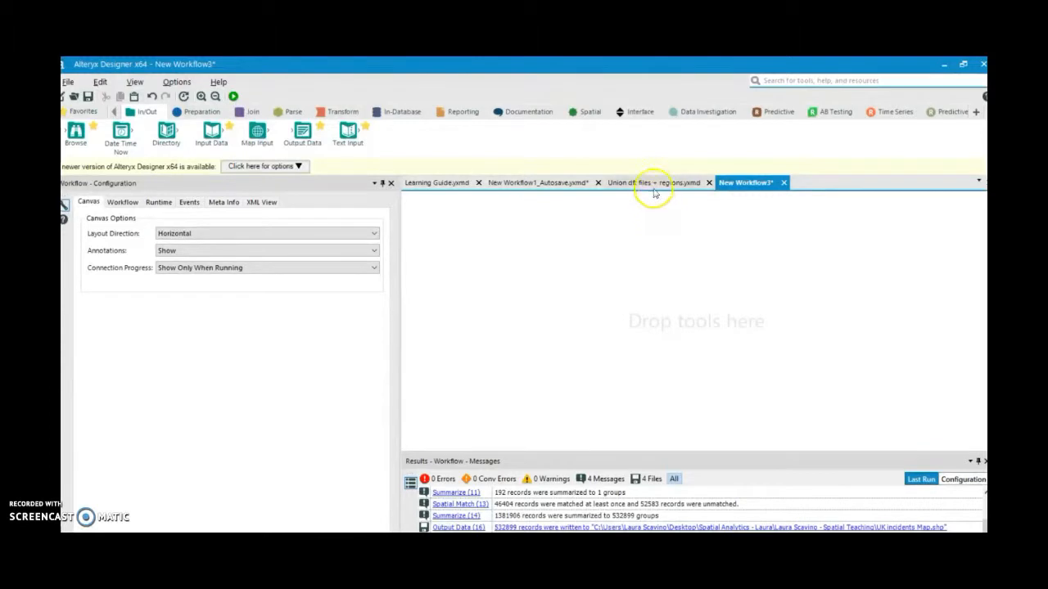
Step: Examine the Union dft files + regions workflow, including its Create Points, uk-regions.csv input and Find Nearest tools
left_click(653, 183)
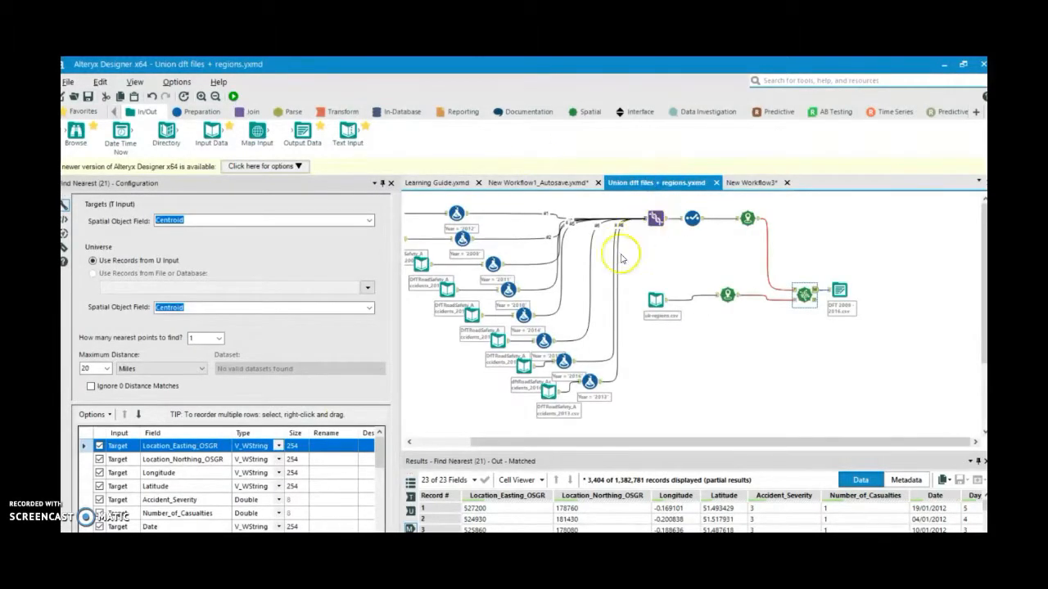
left_click(578, 439)
left_click_drag(578, 449, 516, 446)
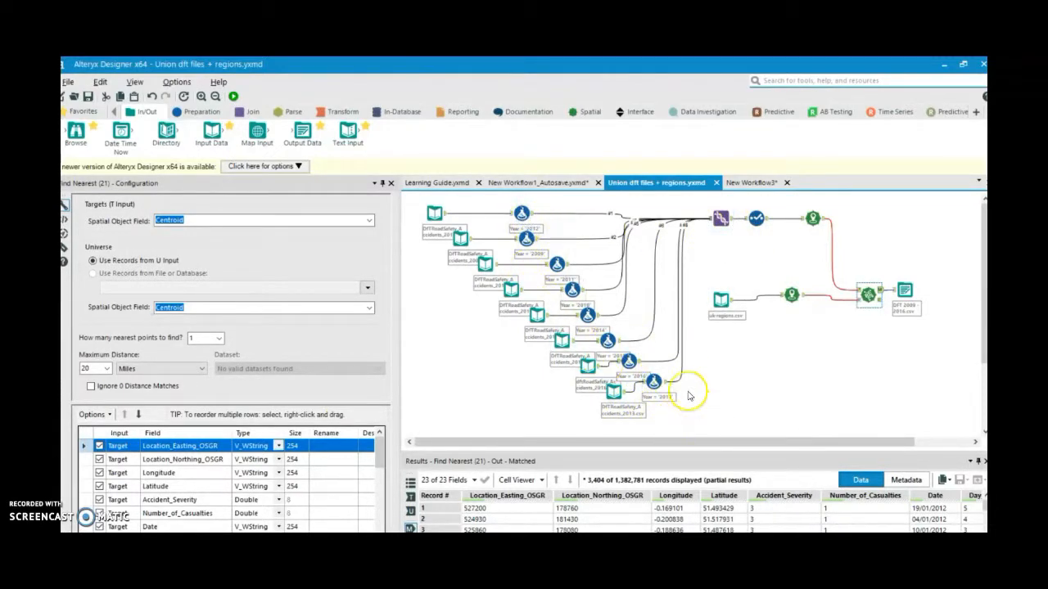
left_click(812, 218)
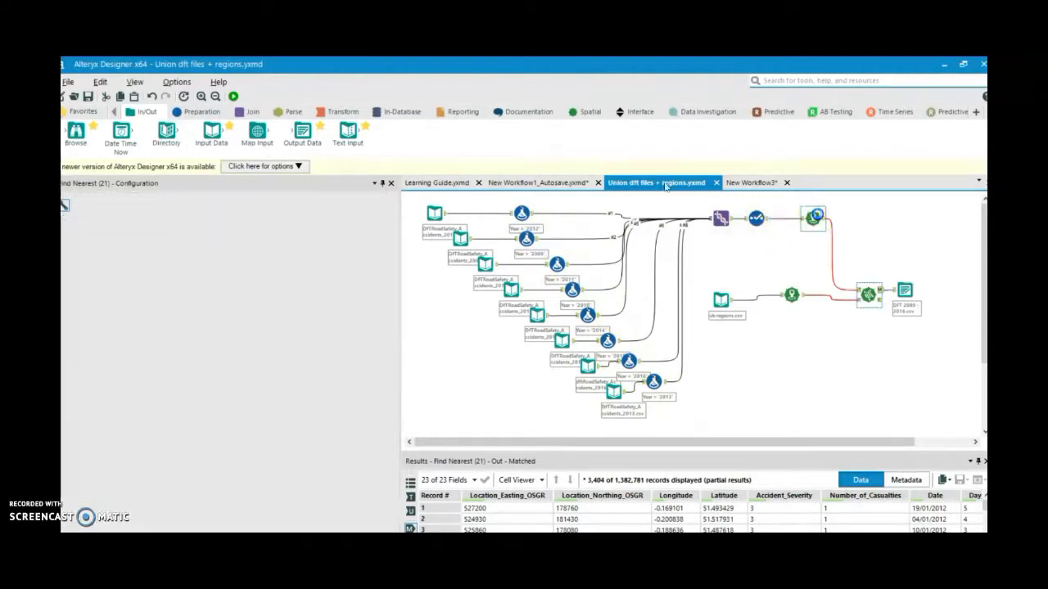
left_click(870, 293)
left_click(586, 117)
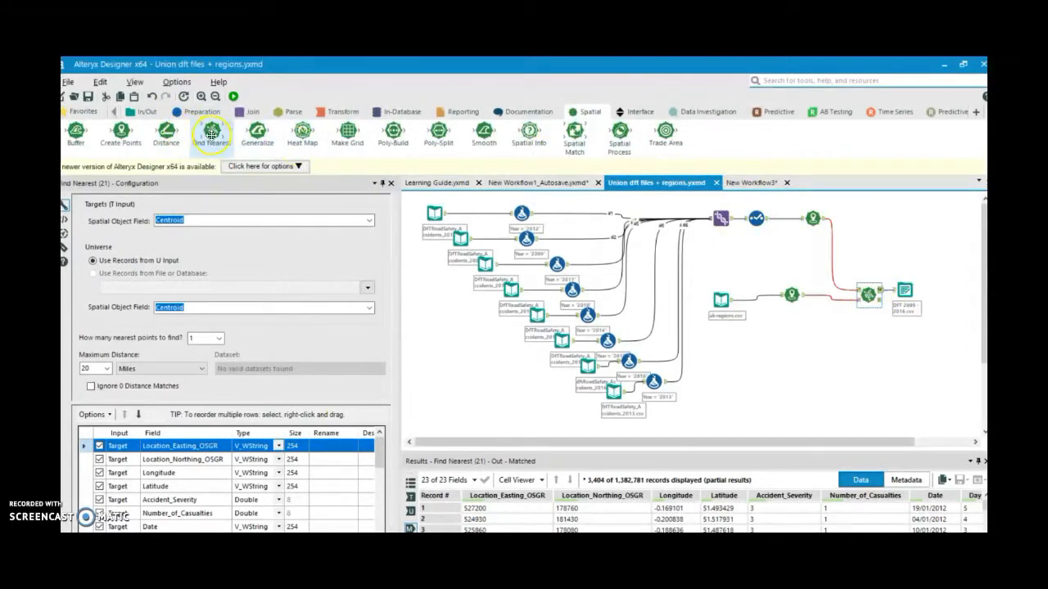
left_click(724, 303)
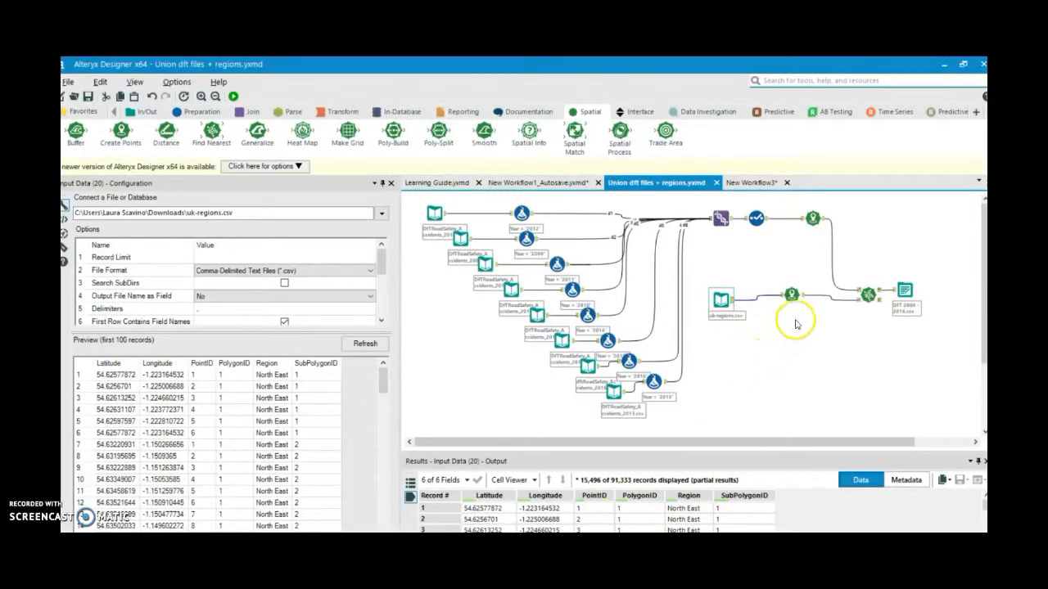
left_click(870, 295)
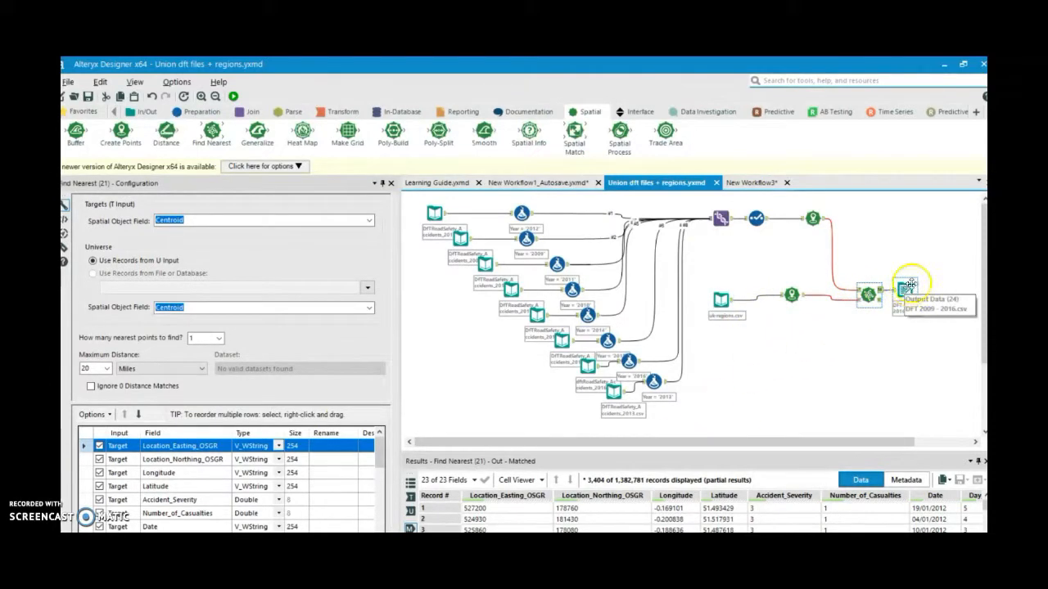
Step: In New Workflow3, add the DFT 2009 - 2016 CSV file from File Explorer's Spatial Teaching folder as an input
left_click(751, 184)
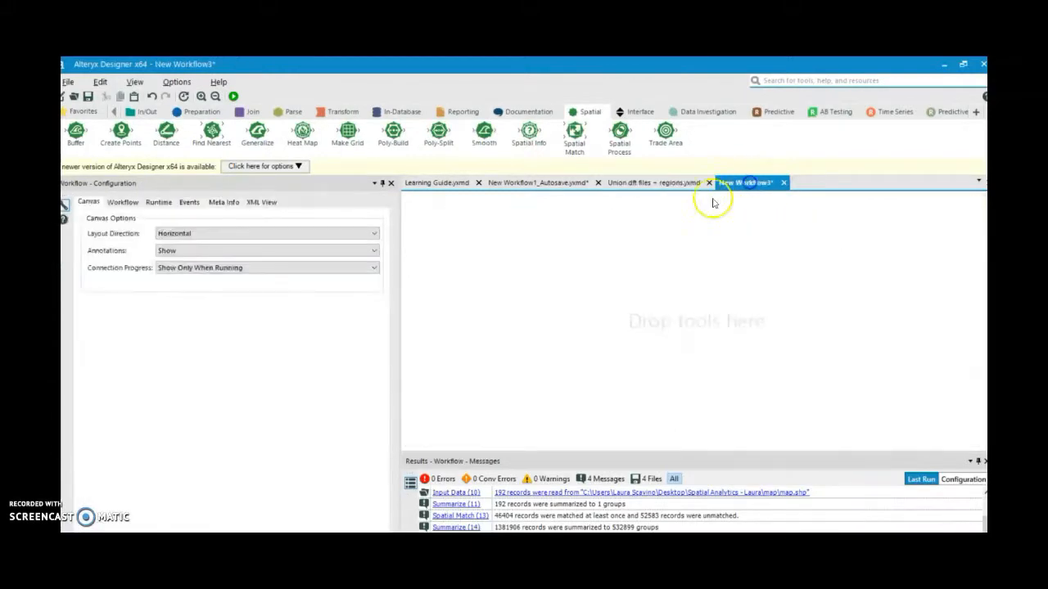
key("alt+Tab")
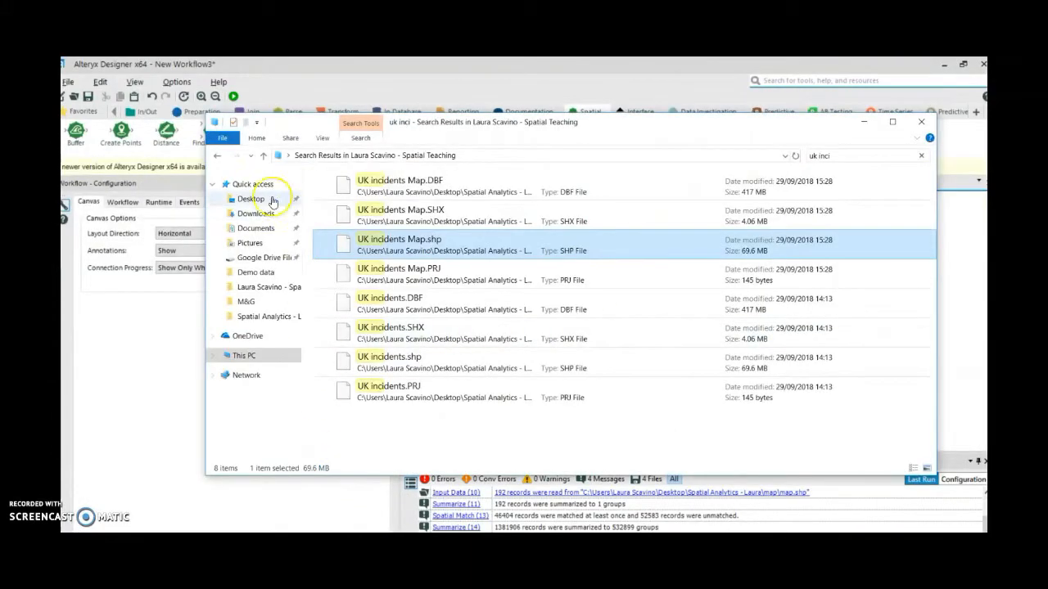
left_click(921, 155)
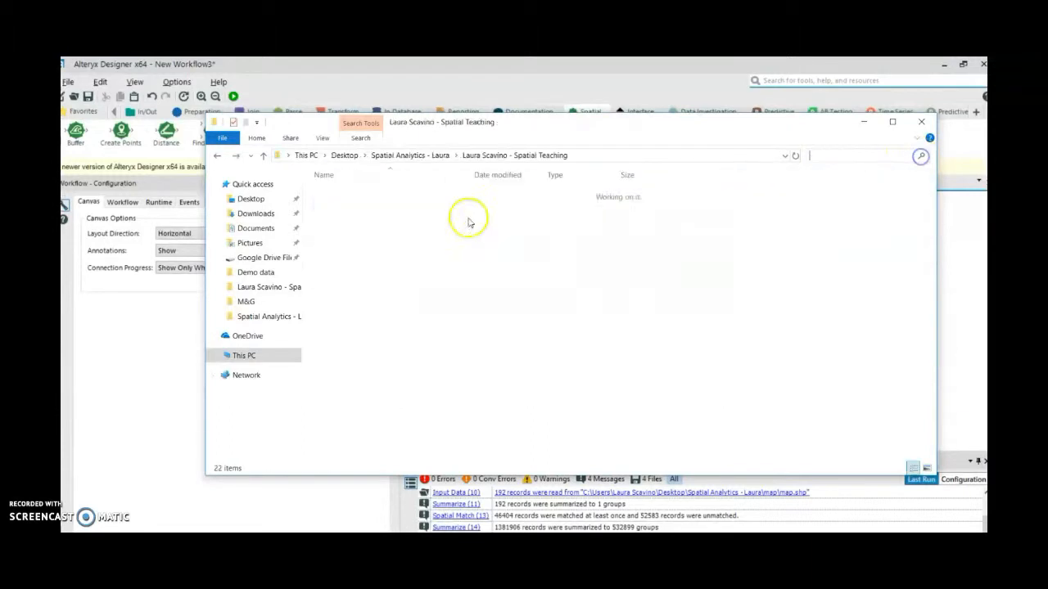
left_click_drag(355, 244, 455, 246)
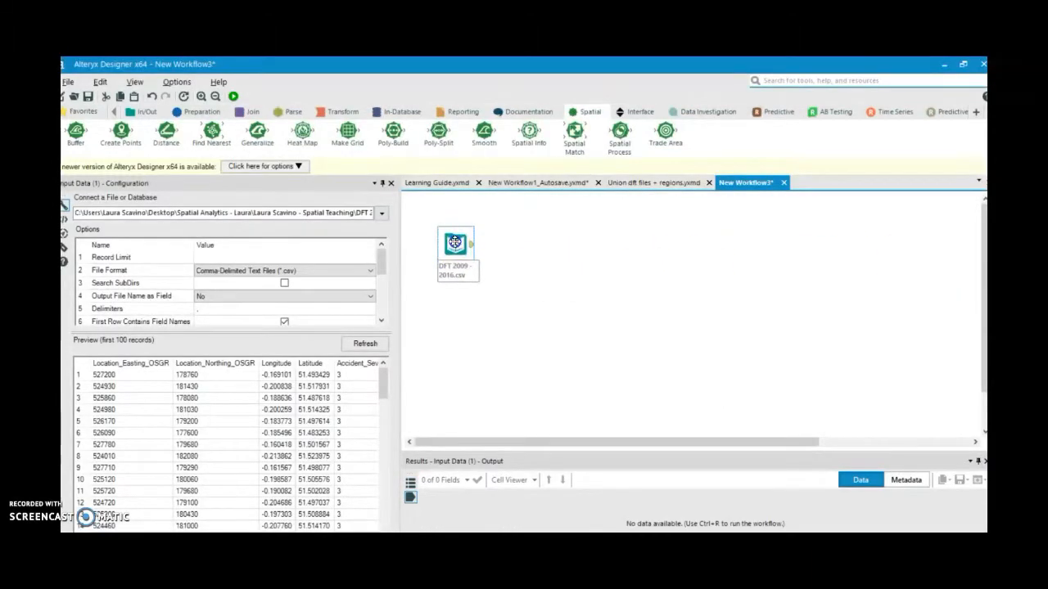
Step: Connect a Browse tool to the CSV input, run the workflow and inspect the Longitude and Latitude columns
left_click(142, 112)
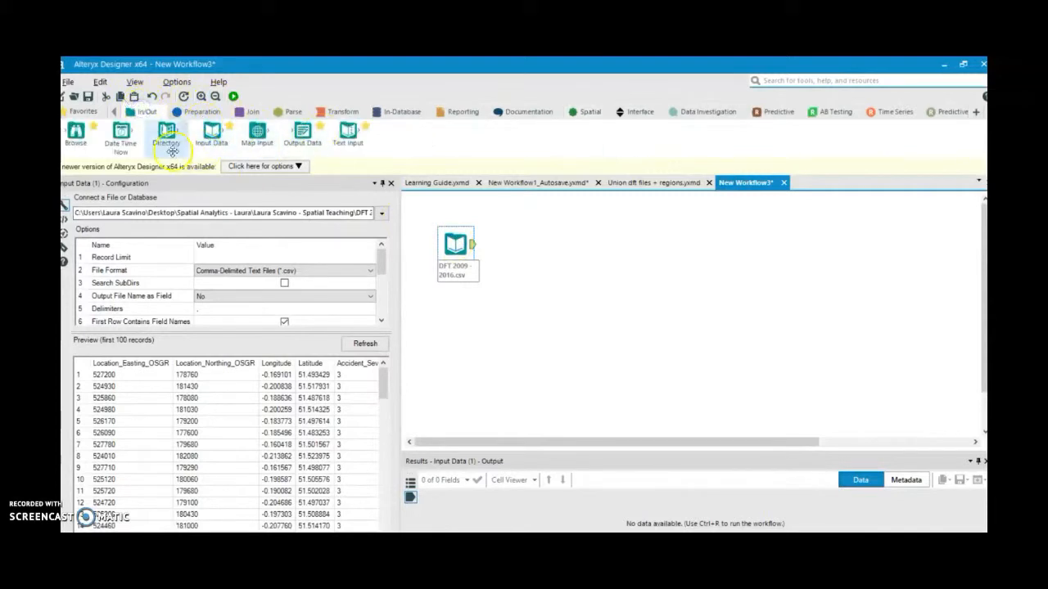
left_click_drag(75, 132, 534, 243)
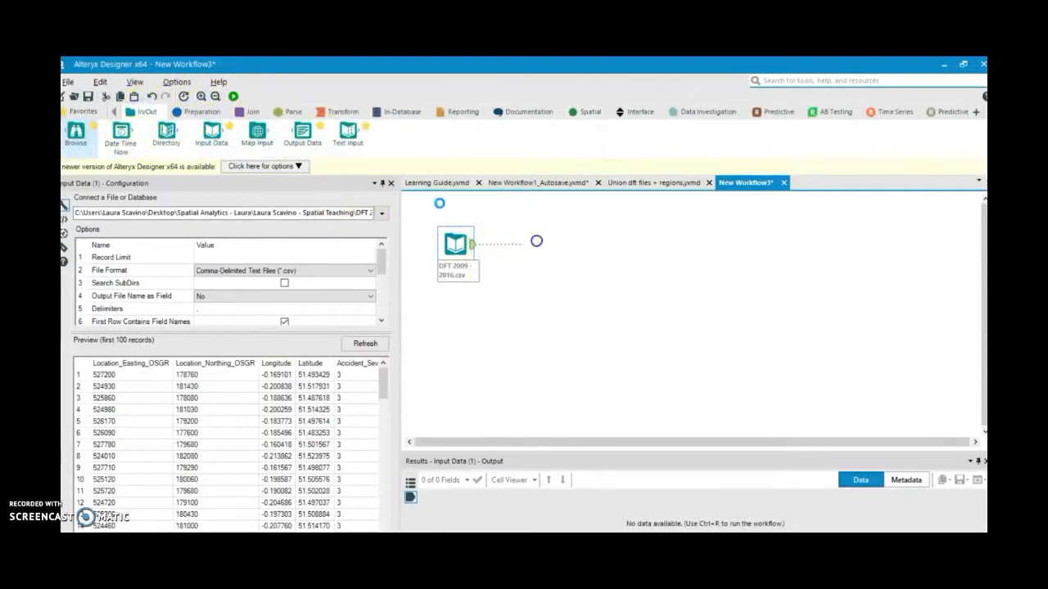
left_click(232, 96)
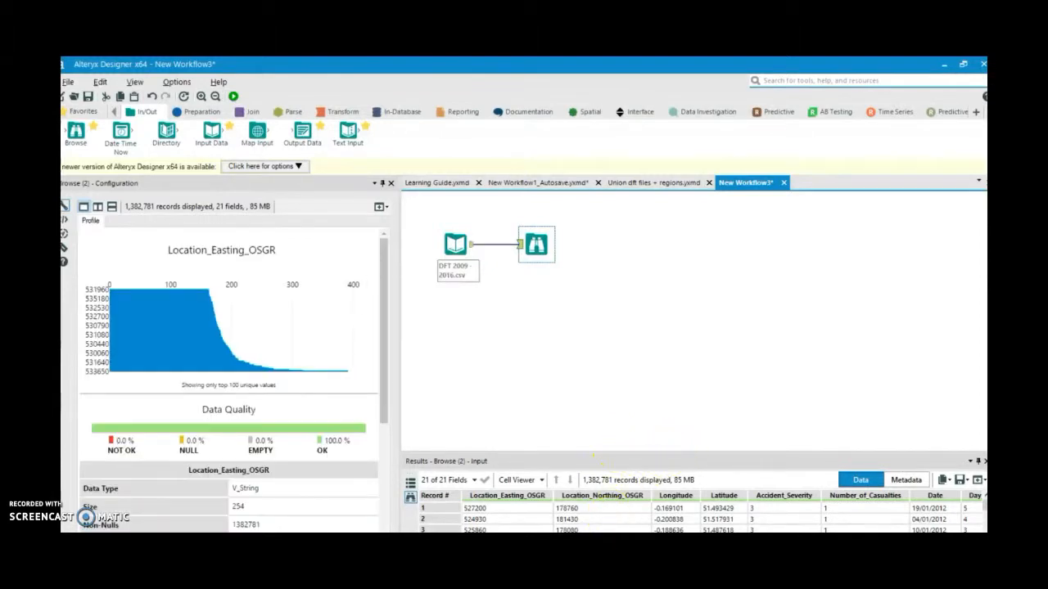
left_click_drag(573, 538, 604, 538)
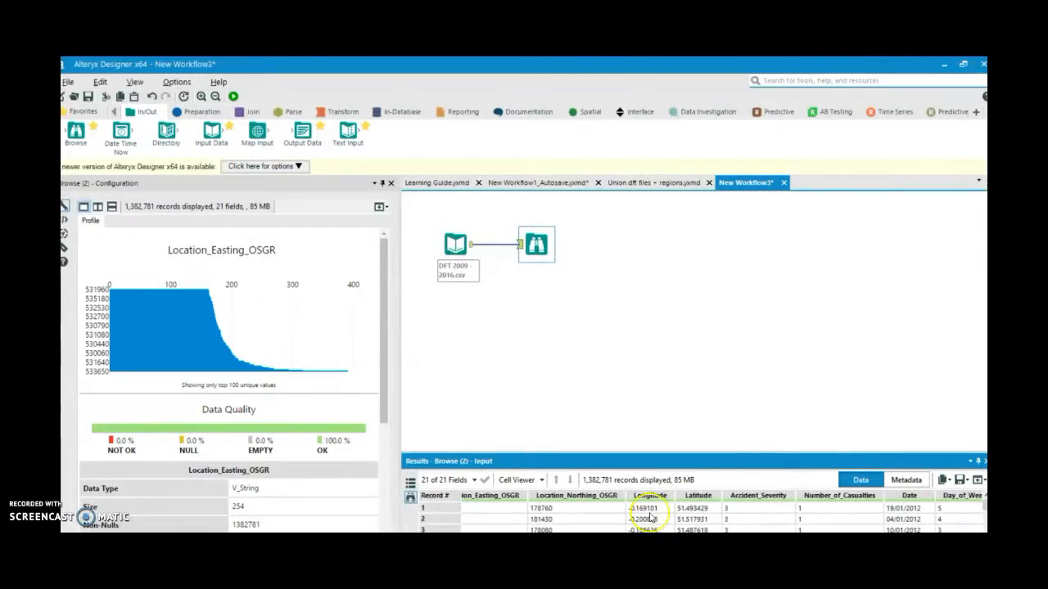
left_click_drag(649, 511, 651, 536)
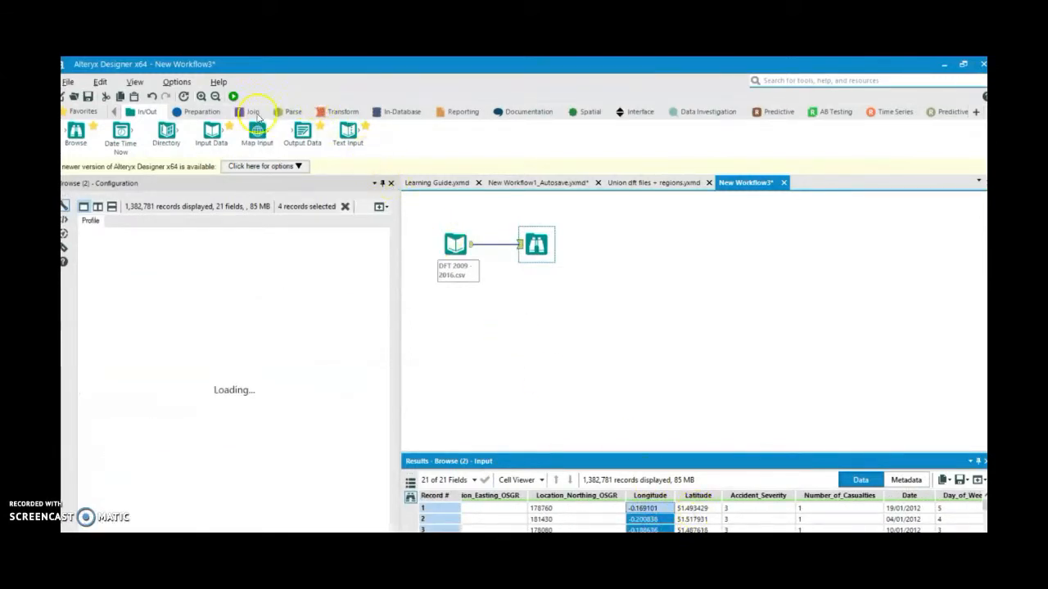
left_click_drag(693, 509, 695, 540)
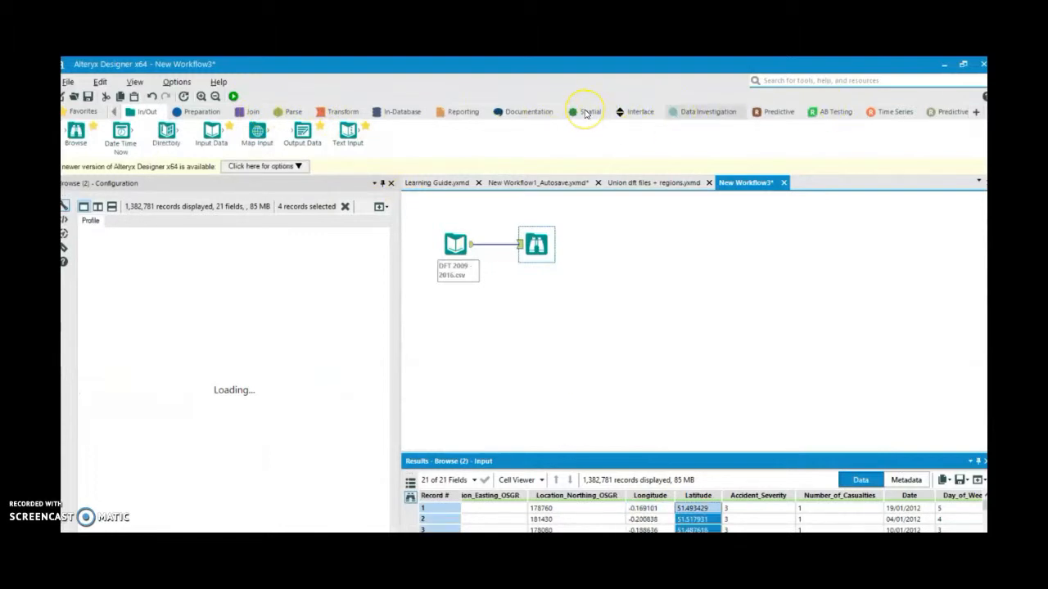
Step: Insert a Create Points tool between the DFT 2009 - 2016.csv input and the Browse tool, and run the workflow
left_click(588, 111)
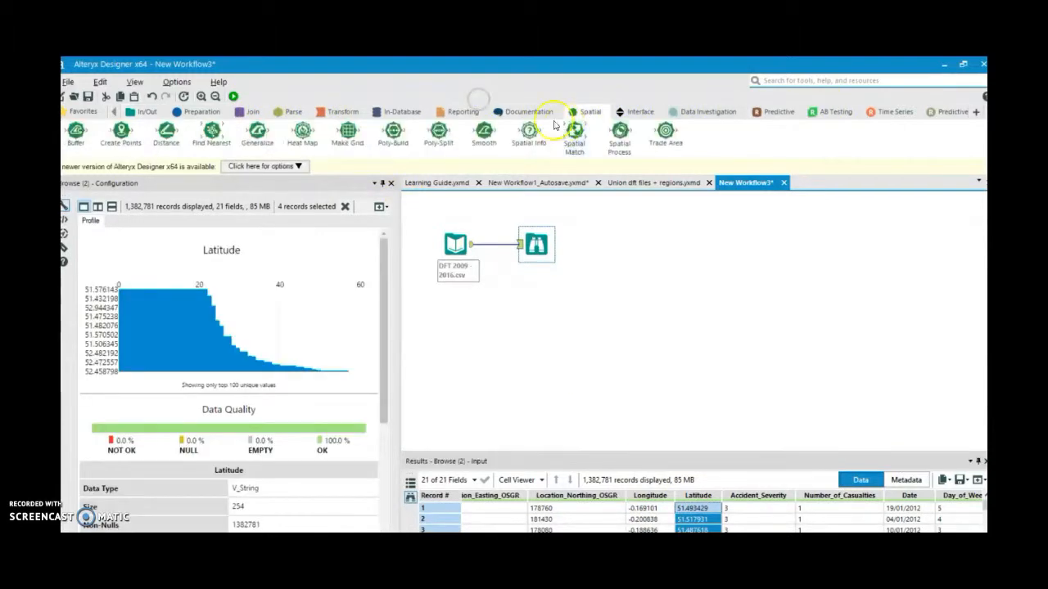
left_click_drag(121, 131, 500, 247)
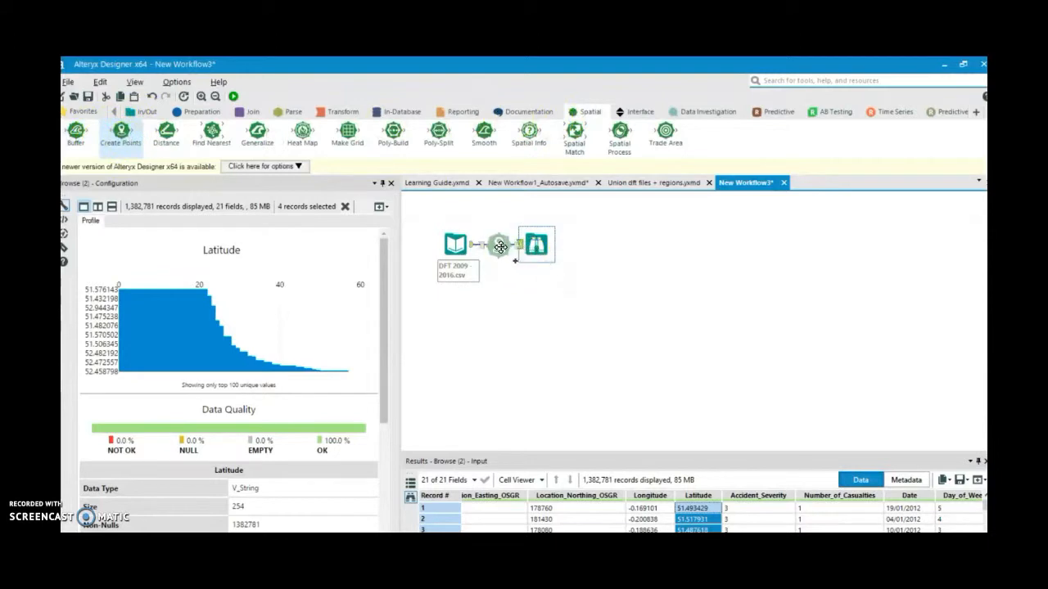
left_click(233, 96)
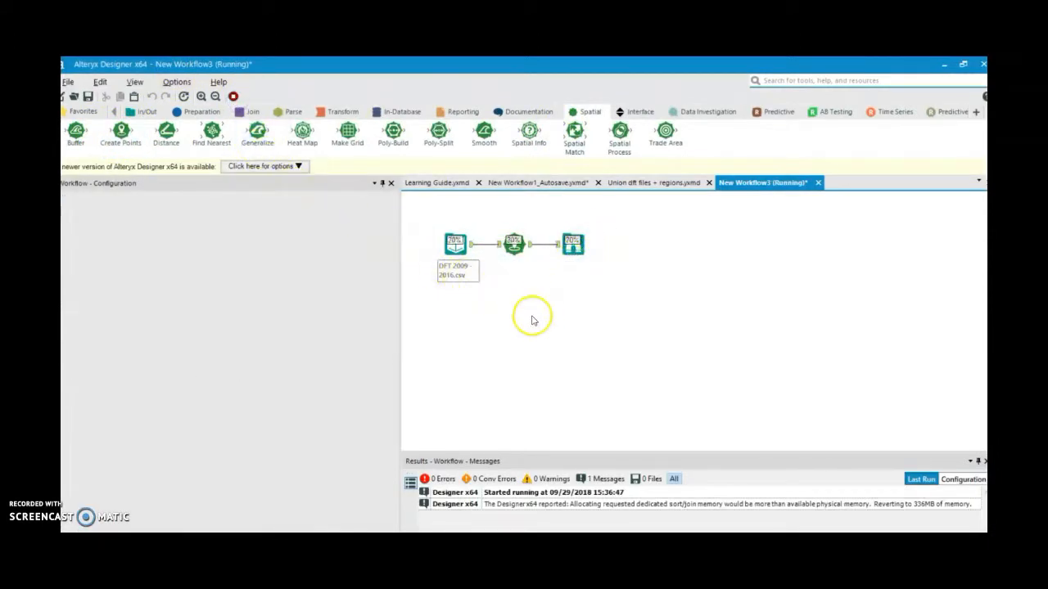
Step: Review the Create Points longitude and latitude settings and view the accident points on the Browse tool's map
left_click(514, 244)
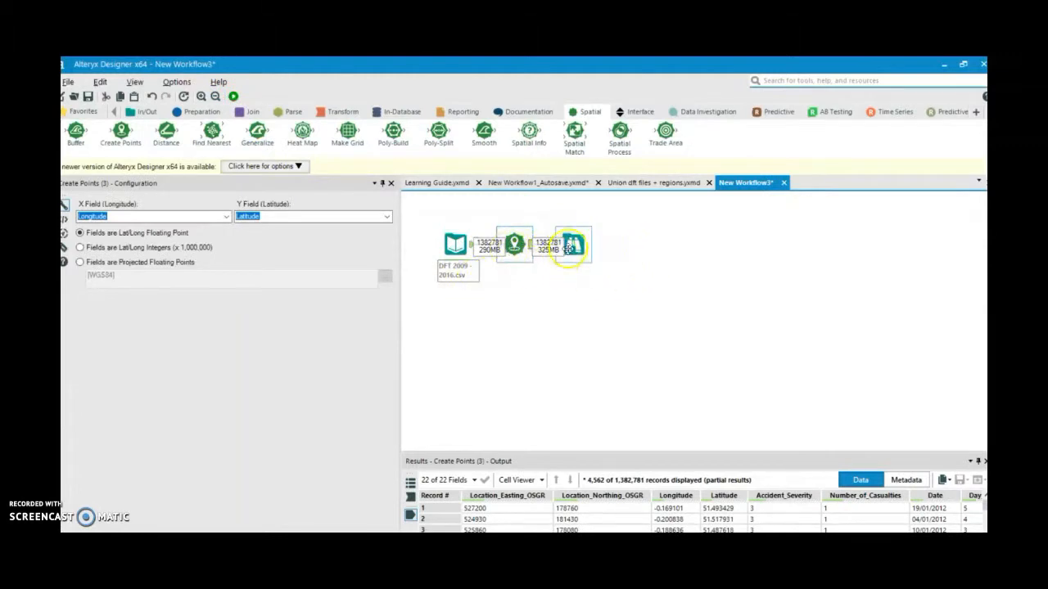
left_click(571, 247)
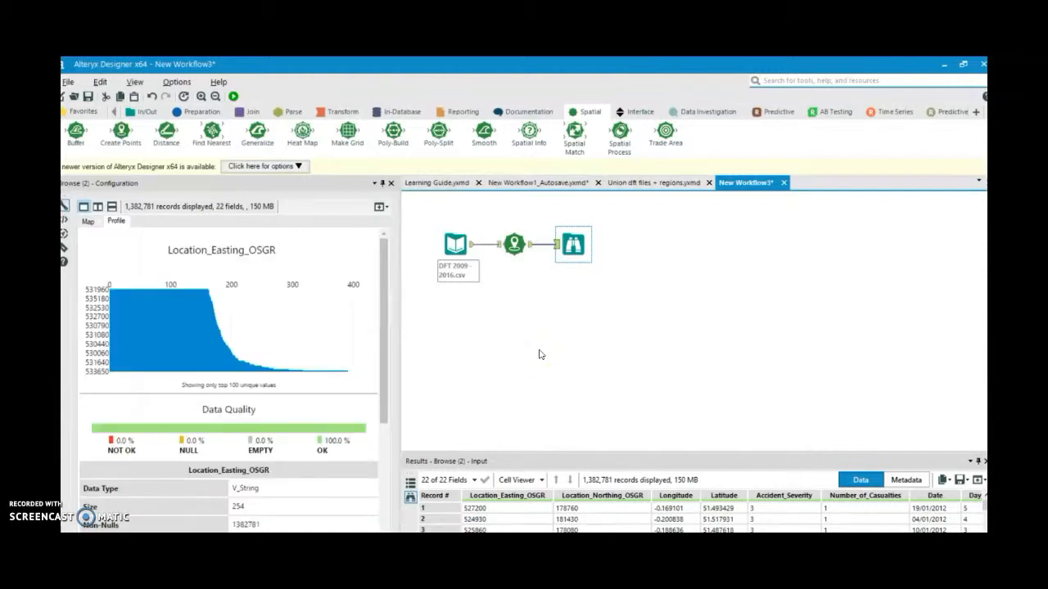
left_click(557, 248)
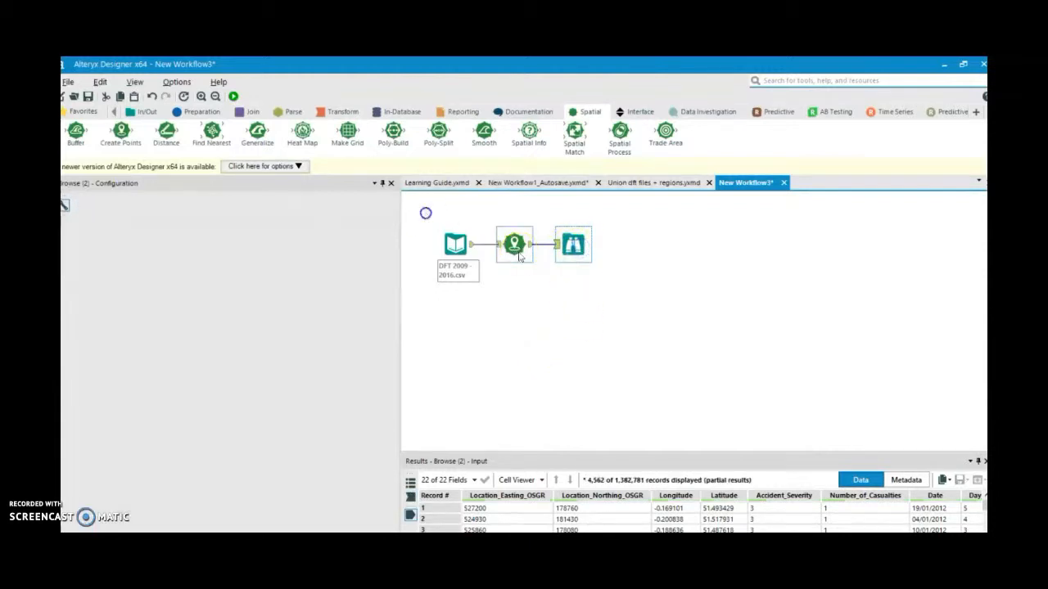
left_click(561, 251)
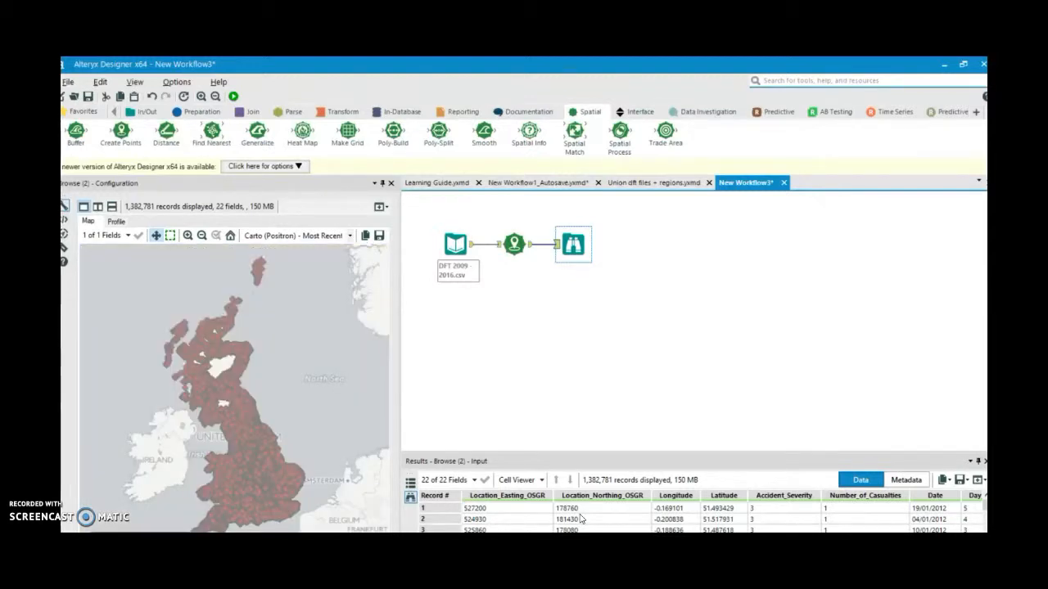
left_click(221, 444)
Step: Add map.shp from the map folder in File Explorer as a second input below the CSV input
left_click(288, 525)
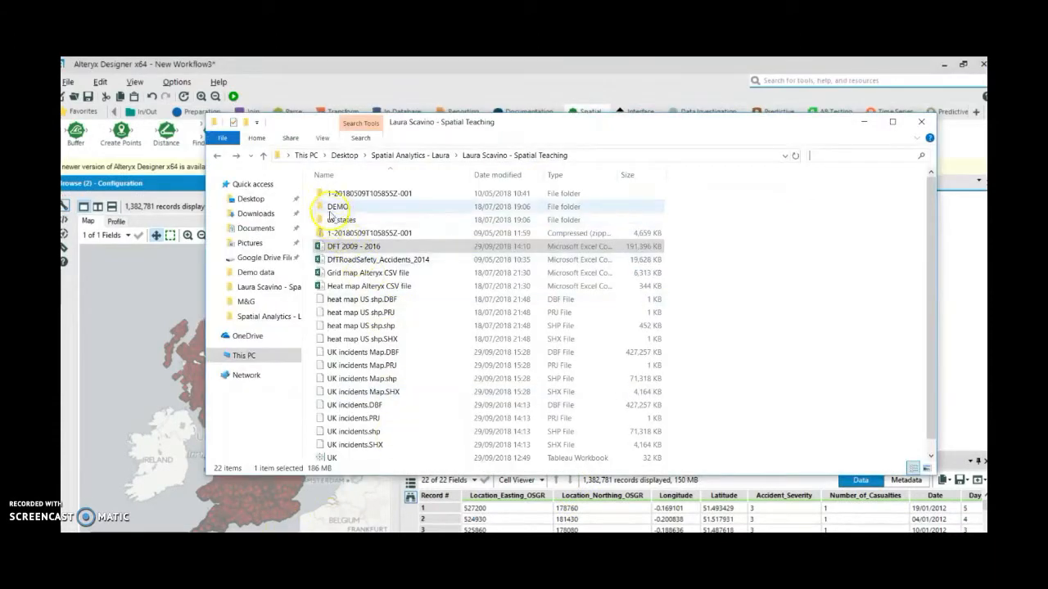
left_click(412, 250)
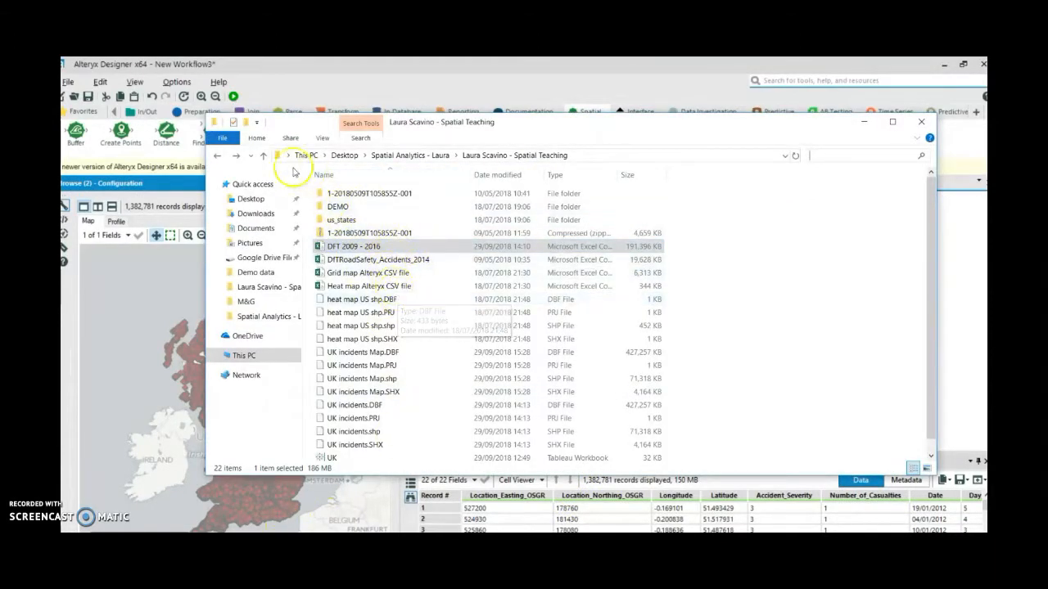
left_click(216, 159)
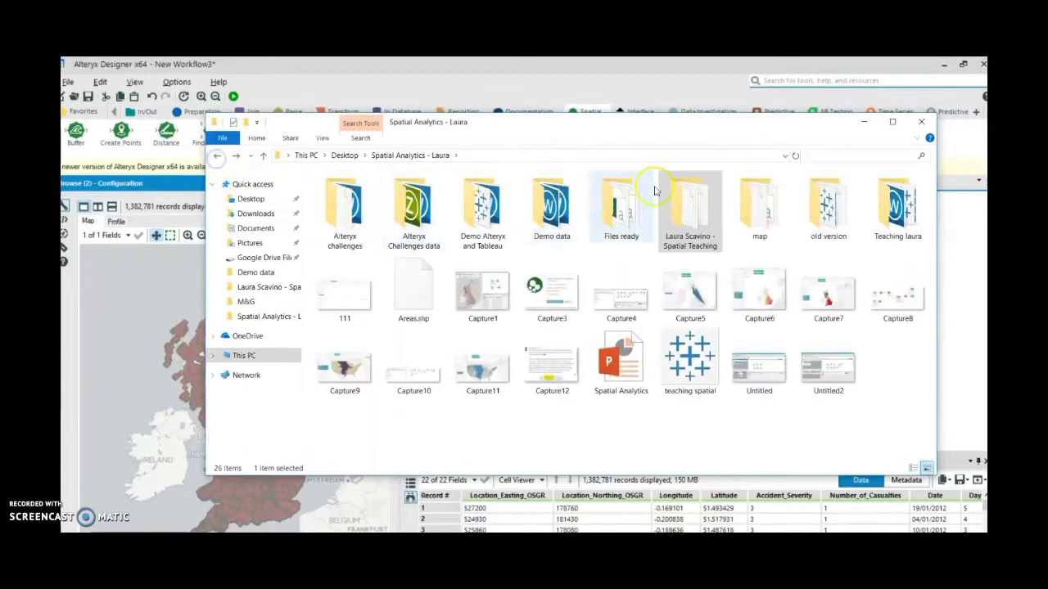
double_click(755, 197)
left_click_drag(344, 221, 453, 309)
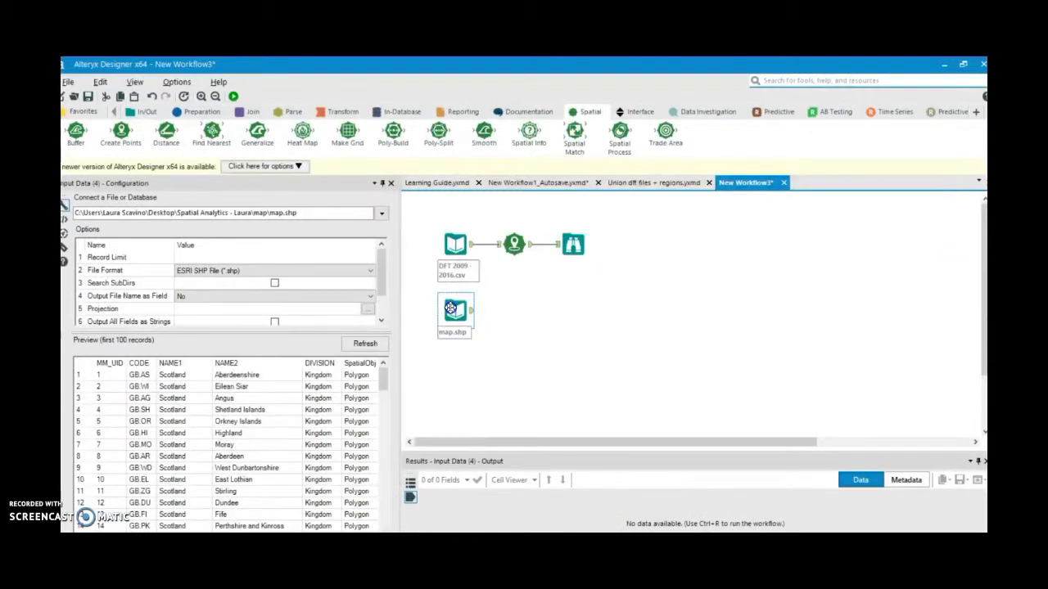
left_click(449, 257)
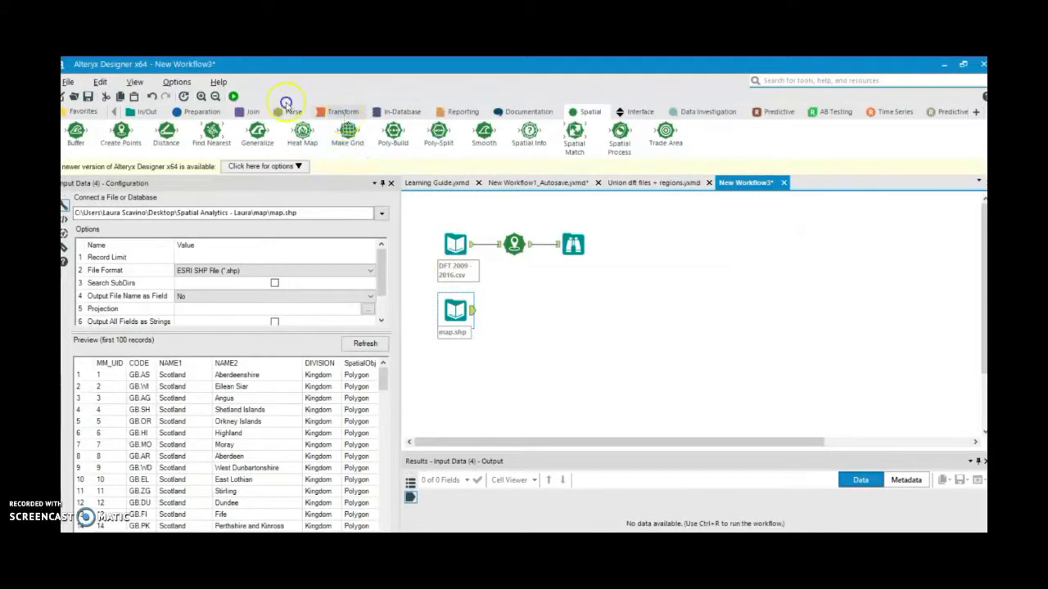
Step: Connect a Summarize tool to the map.shp input and add the spatial Combine action on the SpatialObj field
left_click(341, 112)
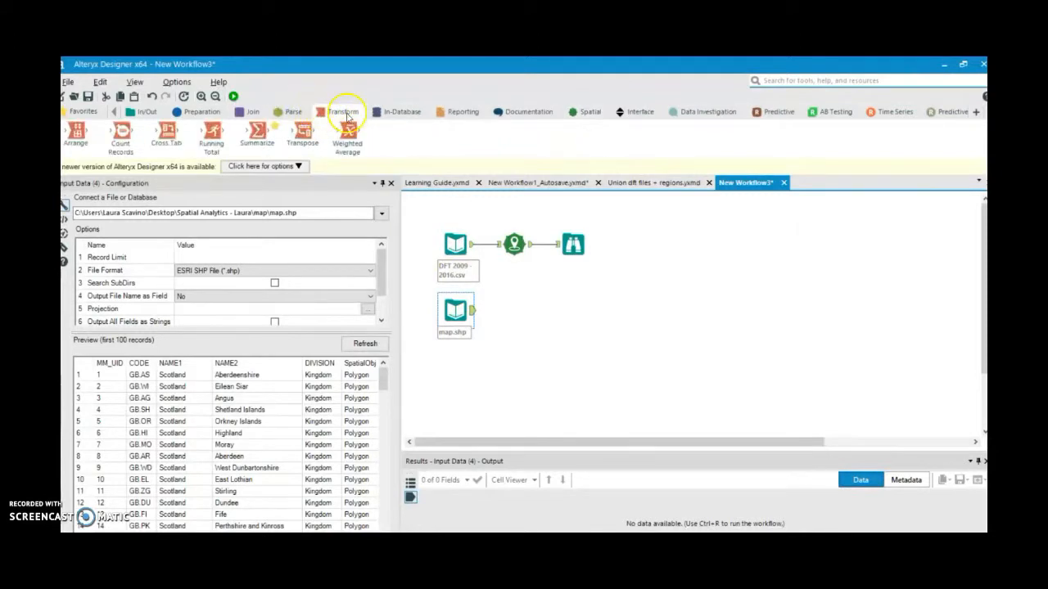
left_click_drag(257, 131, 527, 311)
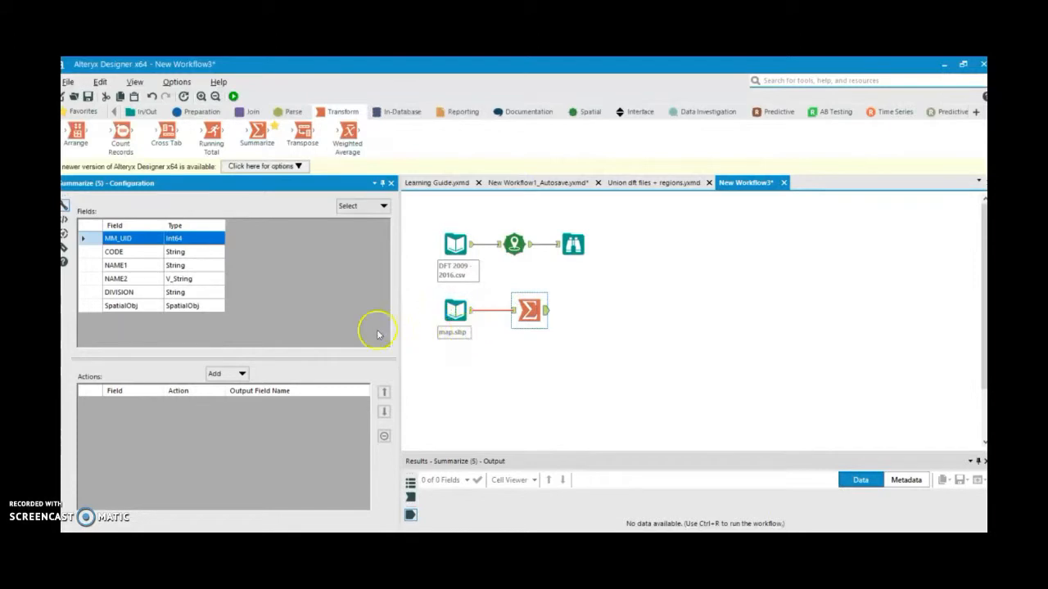
left_click(121, 306)
left_click(243, 372)
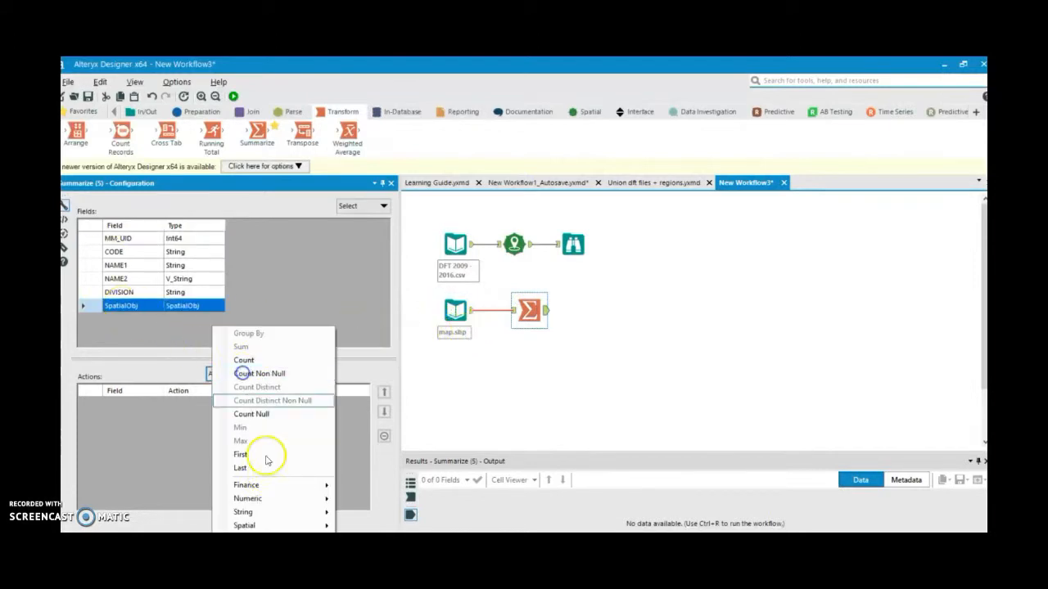
mouse_move(269, 524)
left_click(371, 498)
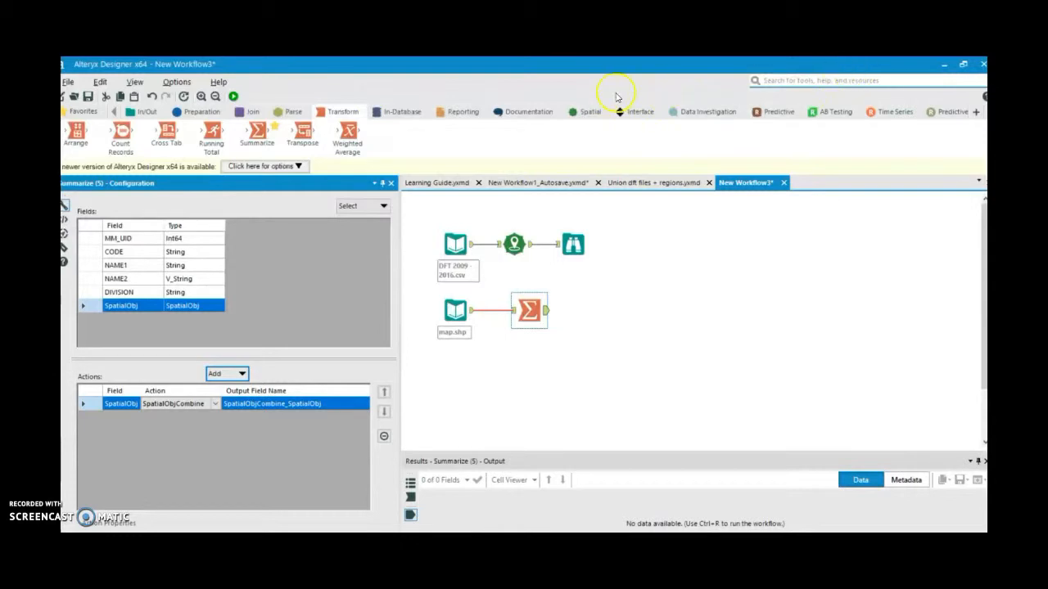
Step: Connect a Make Grid tool after Summarize, using the combined spatial object and a grid size of 1 mile
left_click(586, 111)
left_click_drag(347, 133, 595, 312)
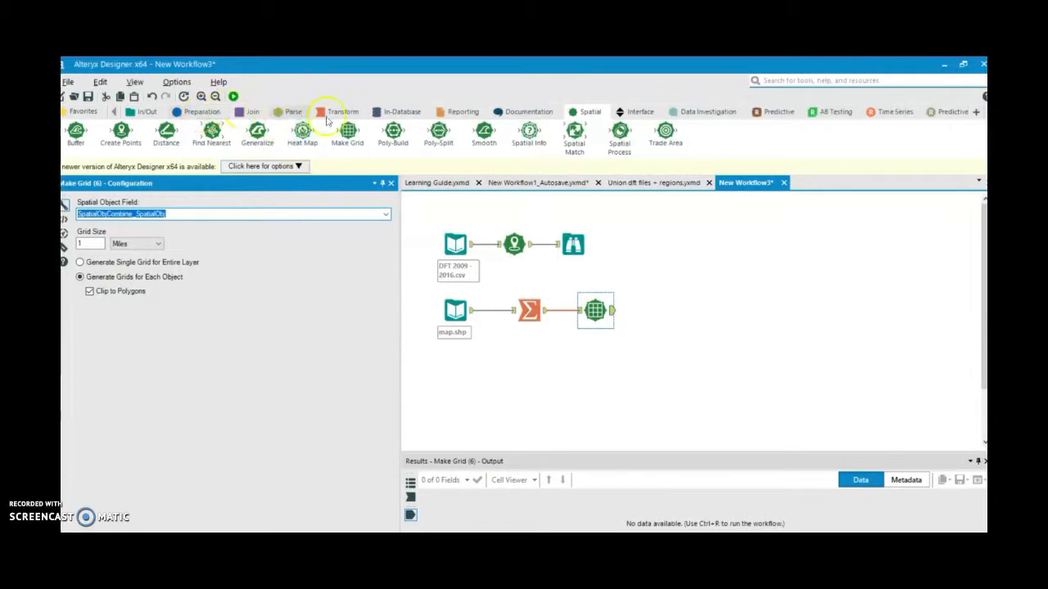
Step: Rearrange the canvas so the map.shp branch sits above the DFT 2009 - 2016.csv branch, with Browse spaced farther from Create Points
left_click_drag(573, 244, 690, 244)
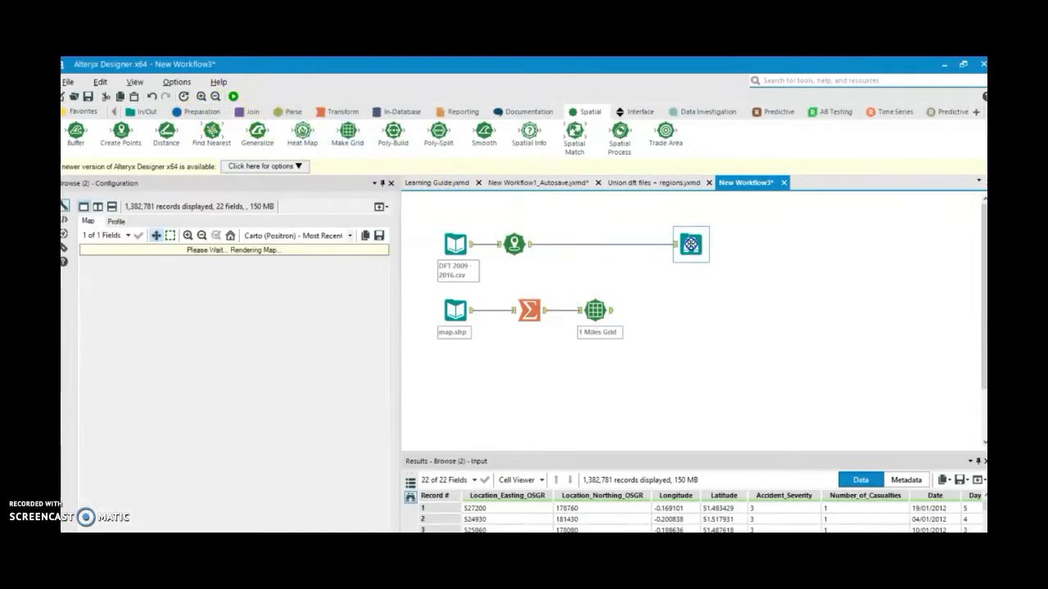
left_click_drag(421, 274, 660, 346)
left_click_drag(486, 310, 487, 201)
left_click_drag(436, 237, 695, 266)
left_click_drag(514, 244, 499, 310)
mouse_move(439, 230)
left_mouse_down()
mouse_move(610, 204)
mouse_move(585, 247)
left_mouse_up()
left_click(682, 251)
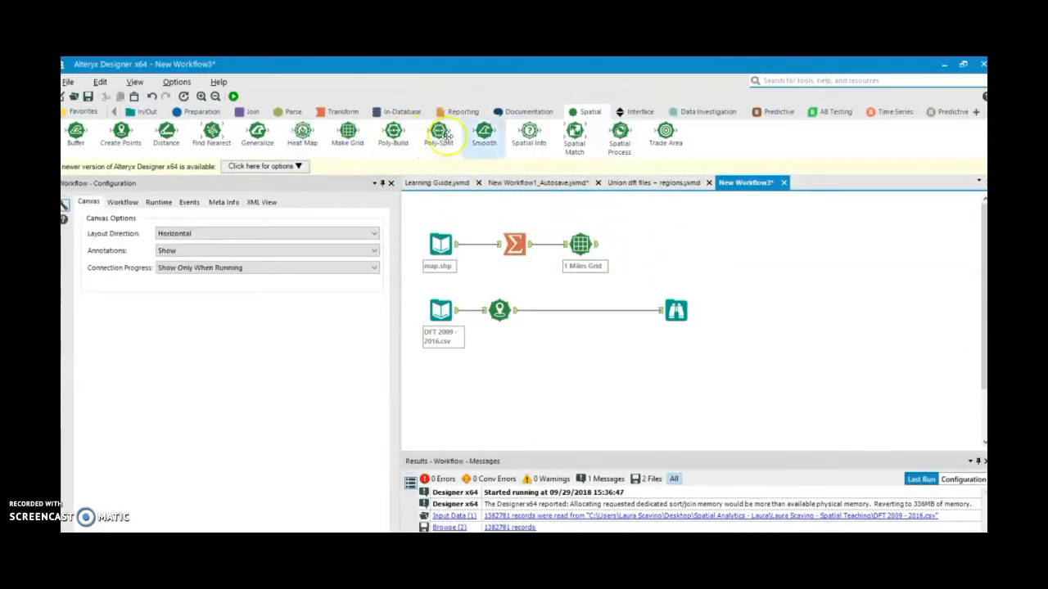
Step: Add a Spatial Match tool with the 1-mile grid as its target input and the Create Points output as its universe input
left_click_drag(575, 135, 764, 251)
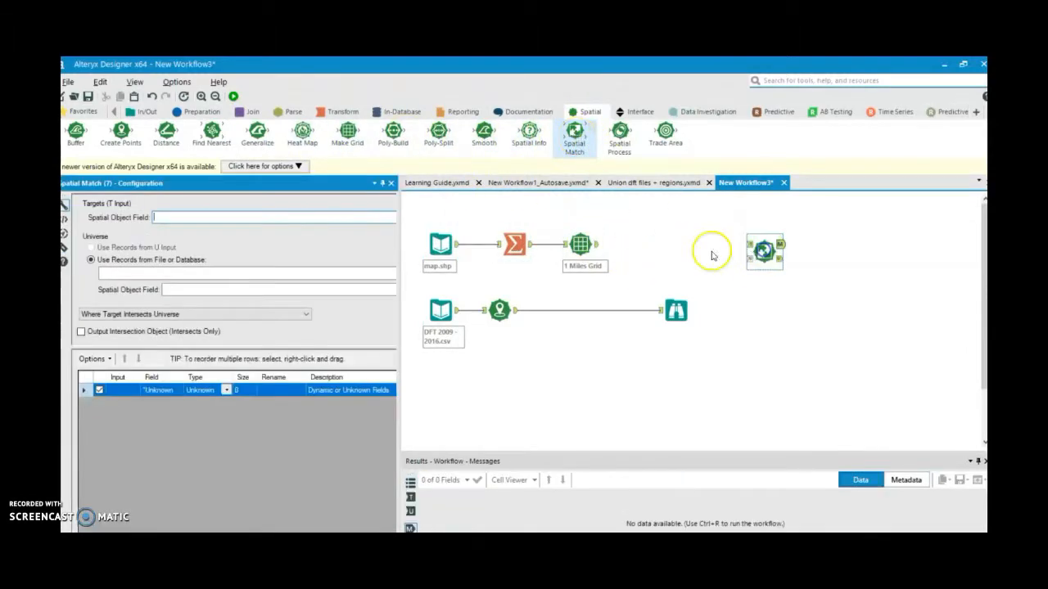
left_click_drag(598, 244, 753, 239)
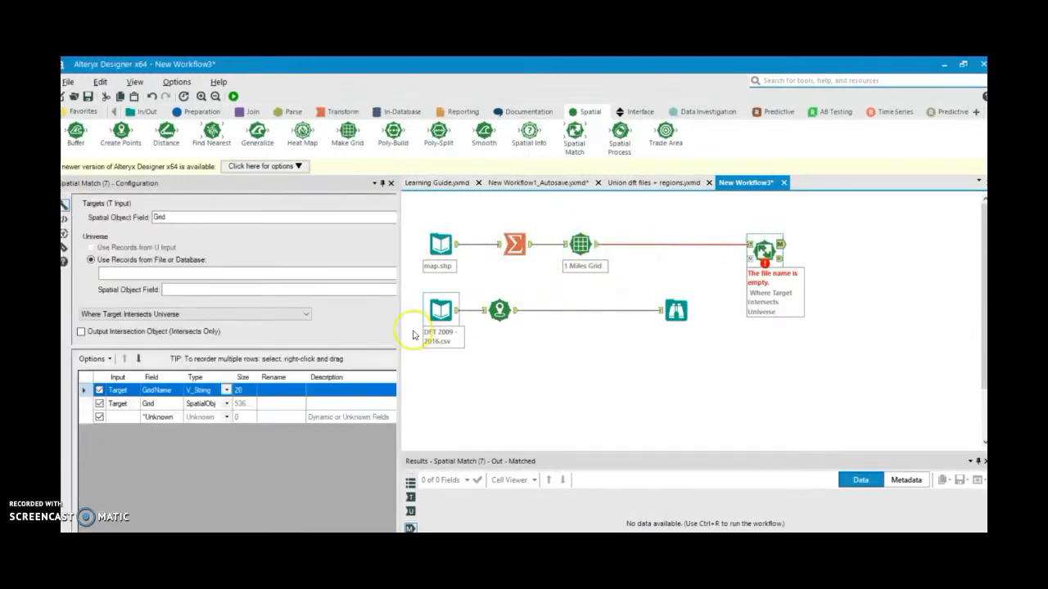
left_click_drag(515, 310, 749, 261)
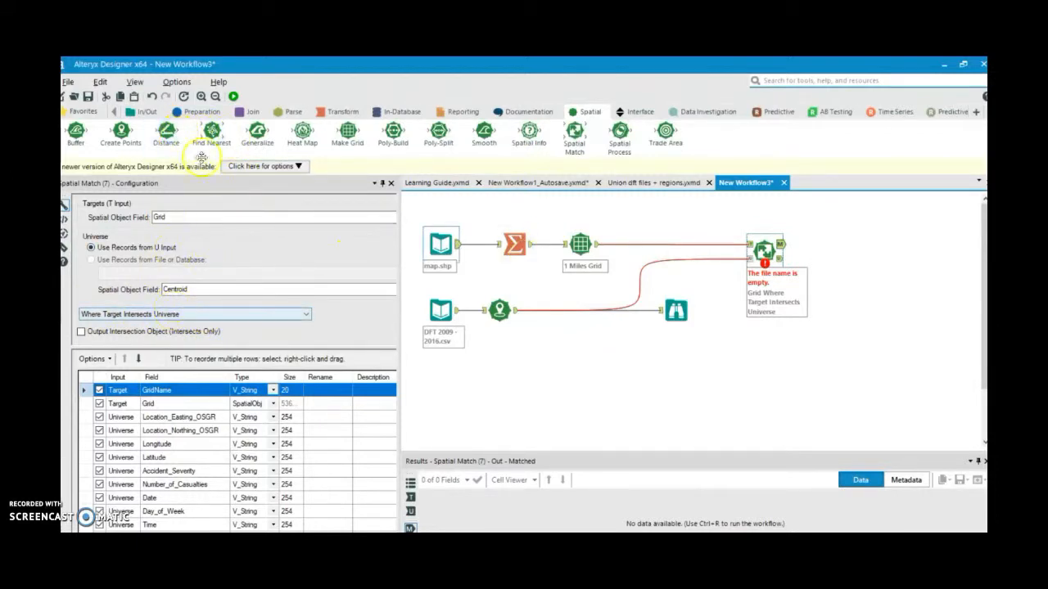
Step: Run the workflow and review the matched records from Spatial Match across their rows and columns
left_click(234, 96)
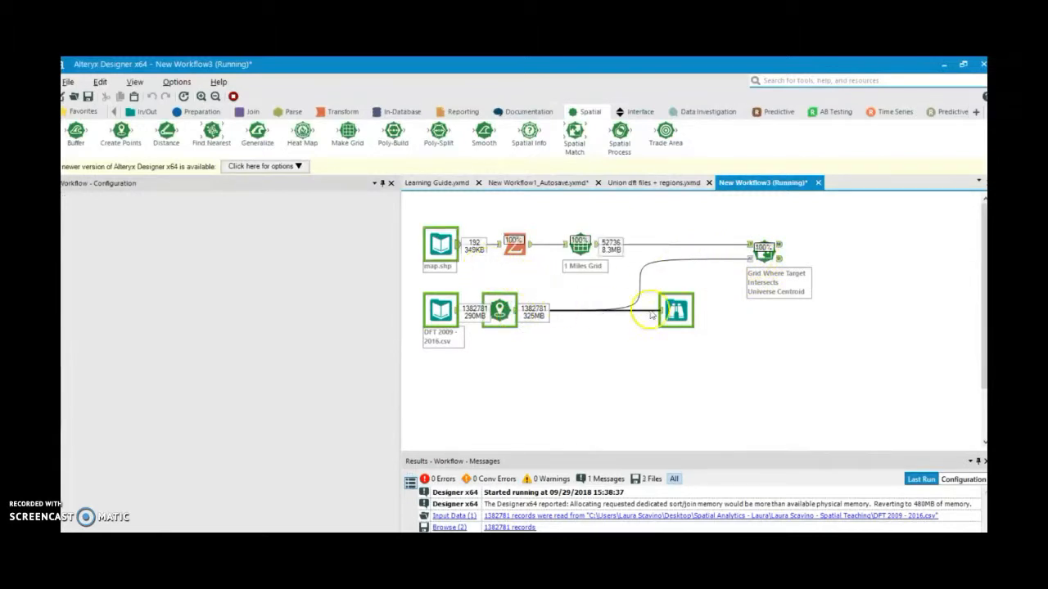
left_click(337, 112)
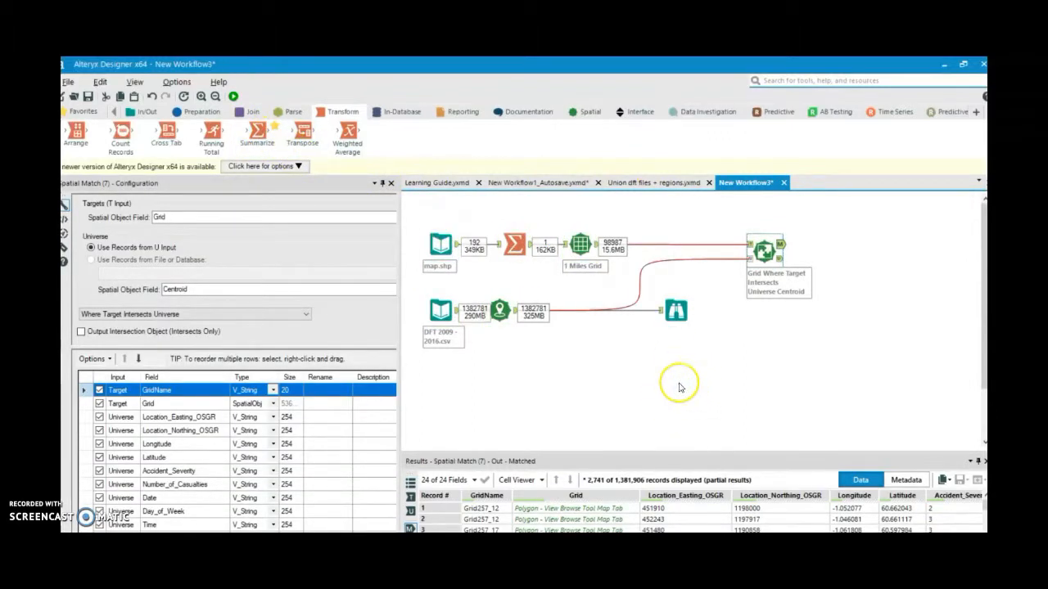
scroll(587, 523, "down", 20)
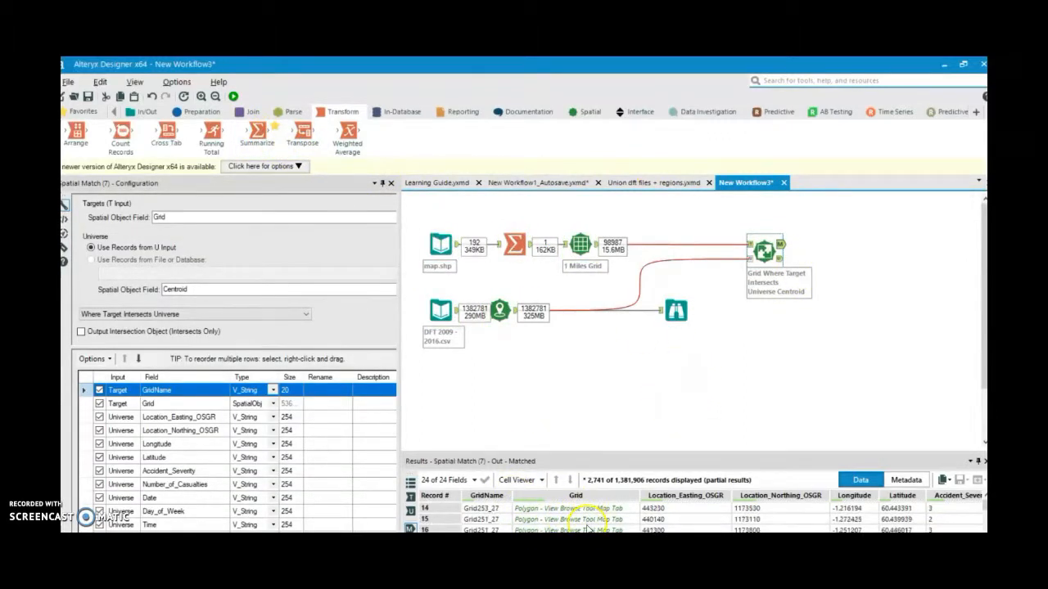
left_click_drag(491, 531, 867, 531)
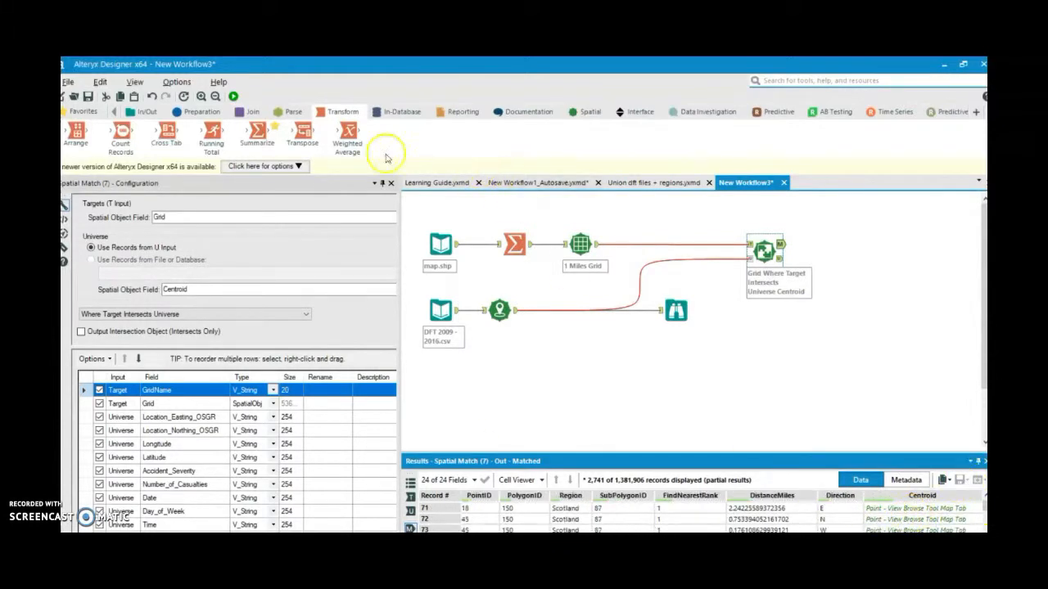
Step: Connect a Summarize tool to the matched output of Spatial Match and group by GridName
left_click_drag(765, 210, 935, 214)
left_click_drag(252, 133, 846, 243)
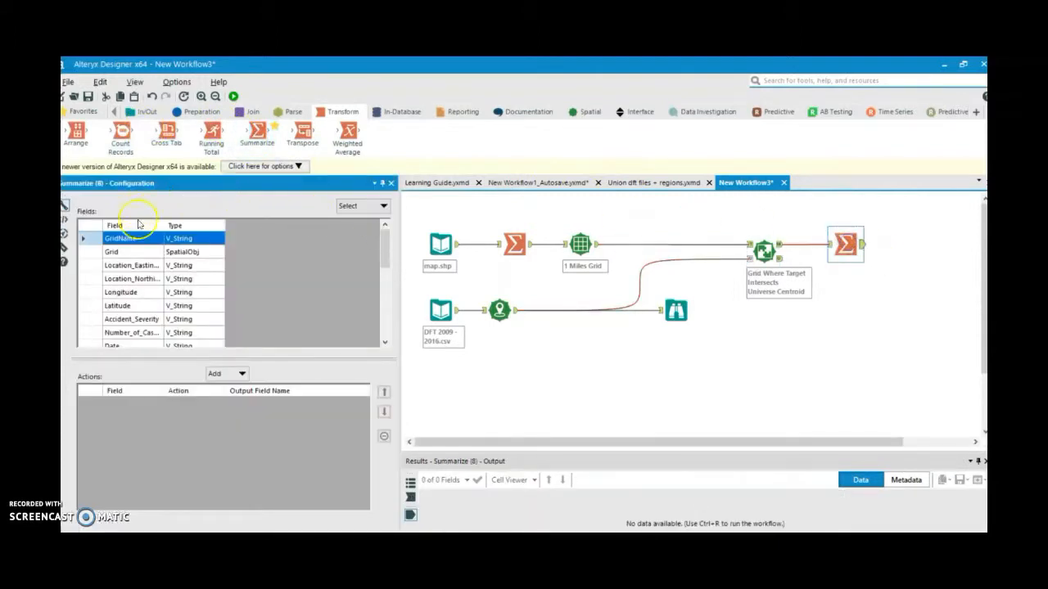
left_click(242, 368)
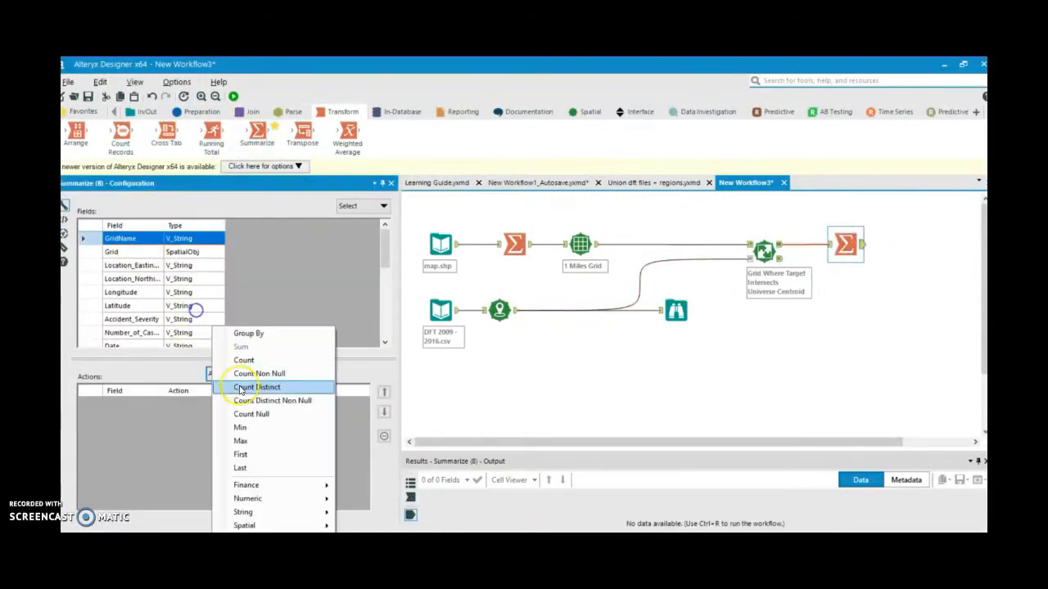
left_click(255, 333)
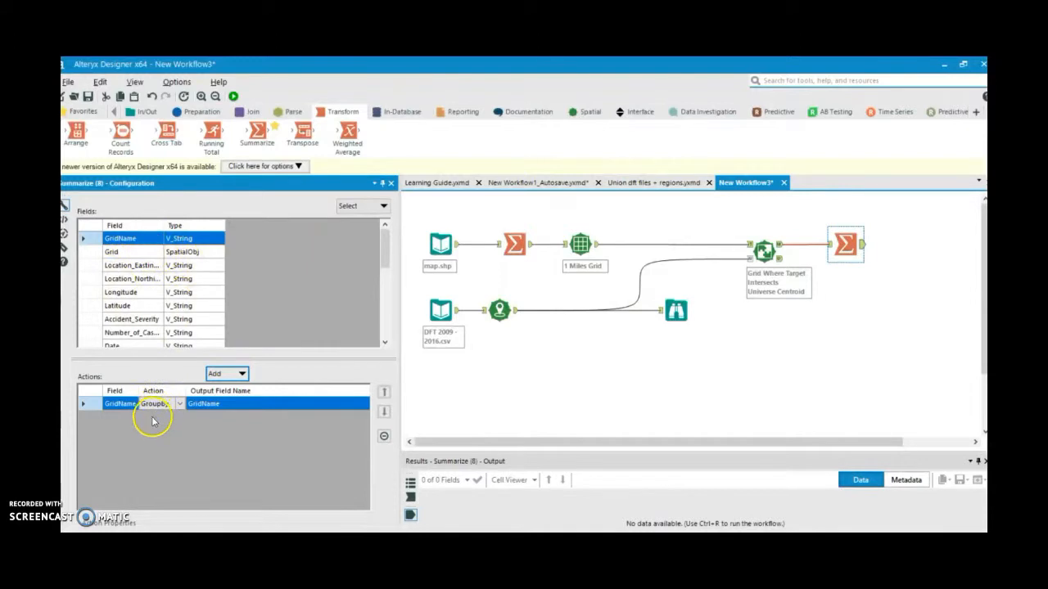
Step: Add Group By actions for the Year and Region fields in the new Summarize tool
scroll(231, 319, "down", 2)
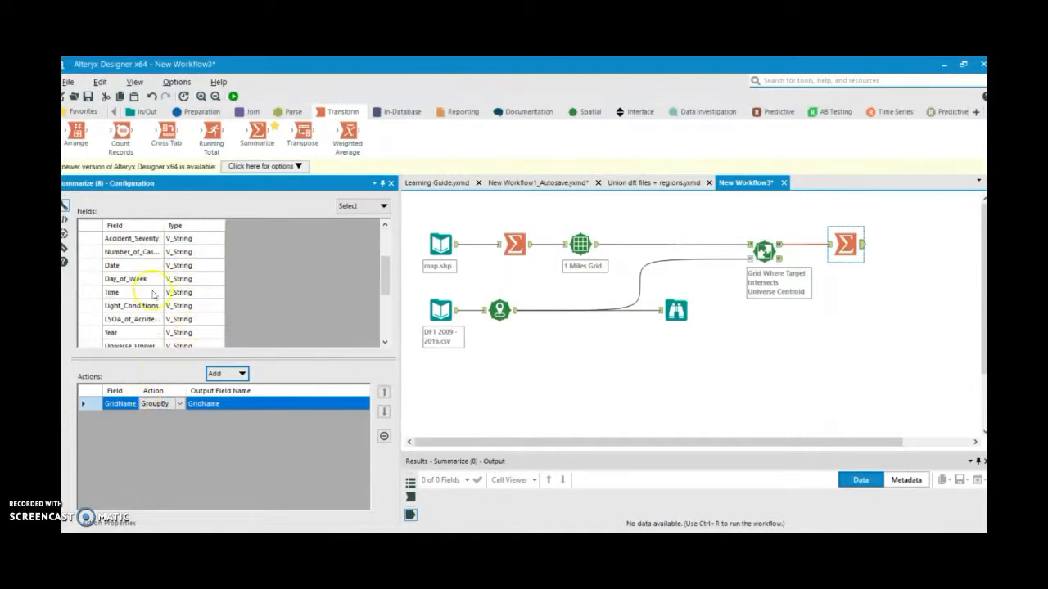
left_click(123, 333)
left_click(241, 374)
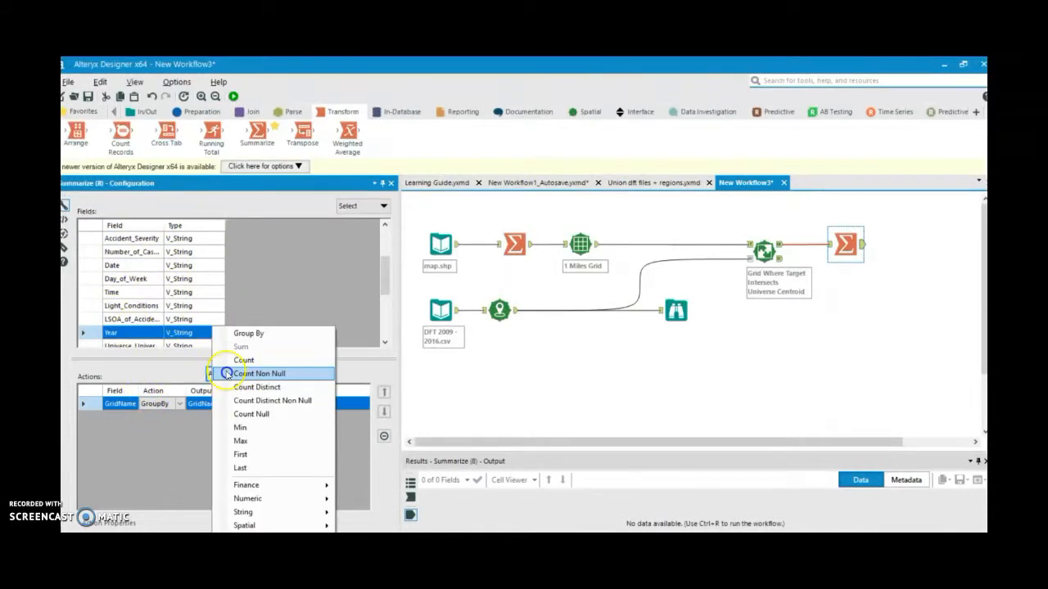
left_click(249, 333)
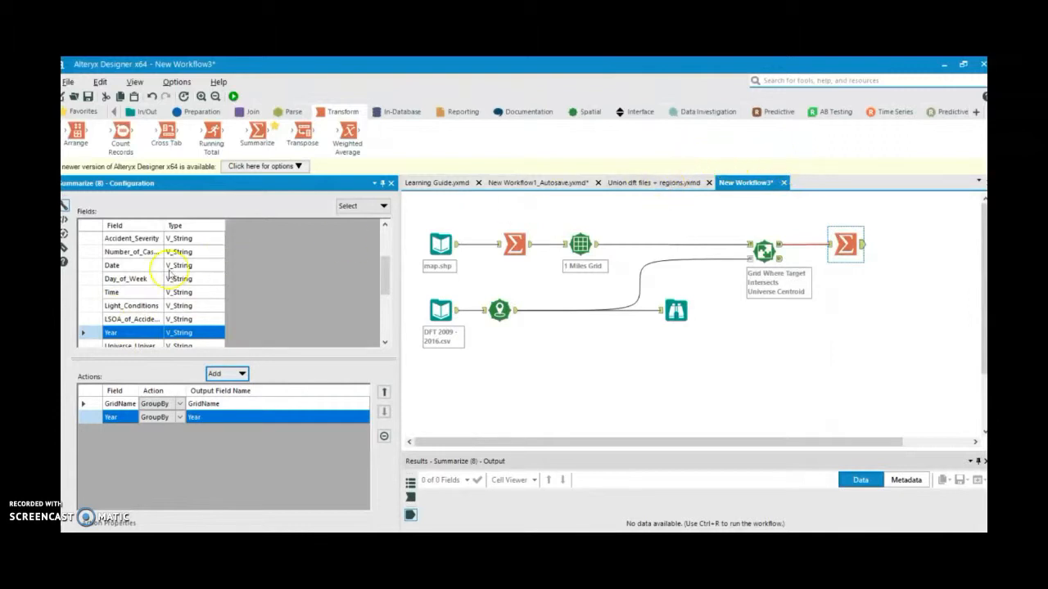
scroll(164, 295, "down", 2)
scroll(144, 307, "down", 2)
left_click(127, 265)
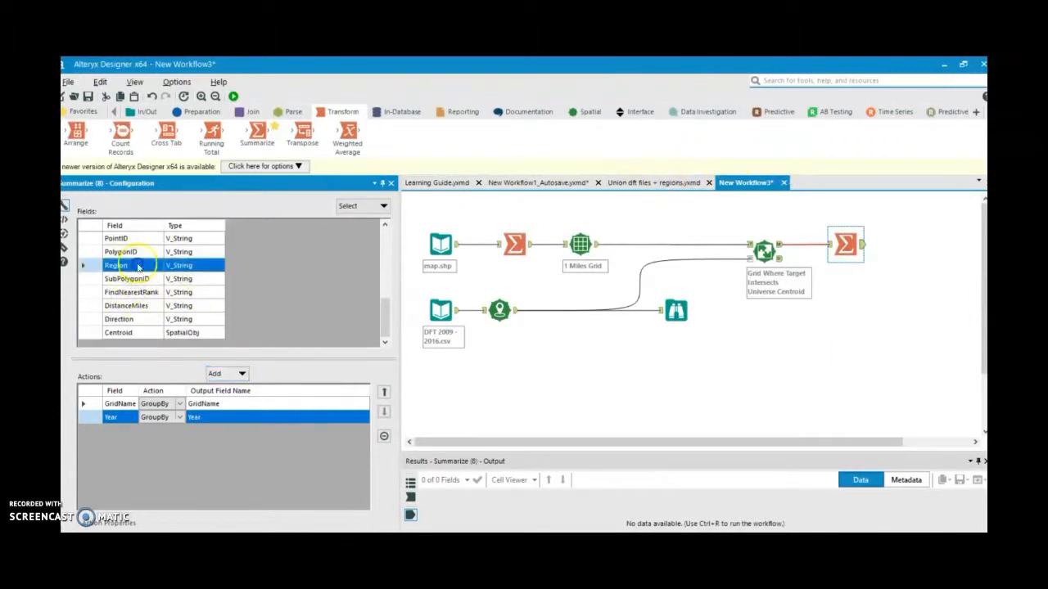
left_click(240, 374)
left_click(264, 332)
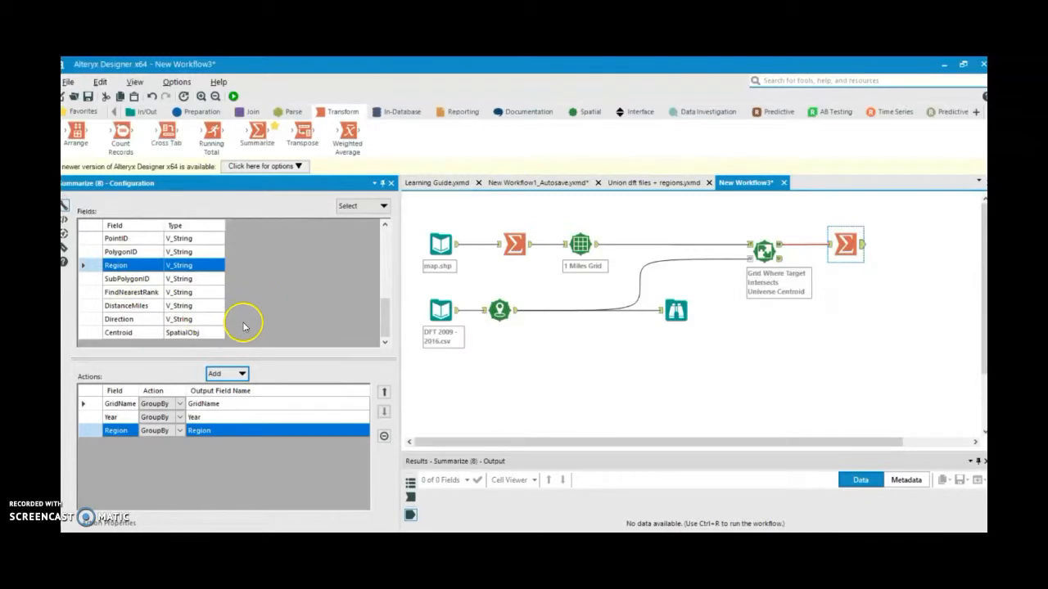
Step: Add a Group By action for the LSOA_of_Accident_Location field in the Summarize tool
scroll(238, 323, "up", 5)
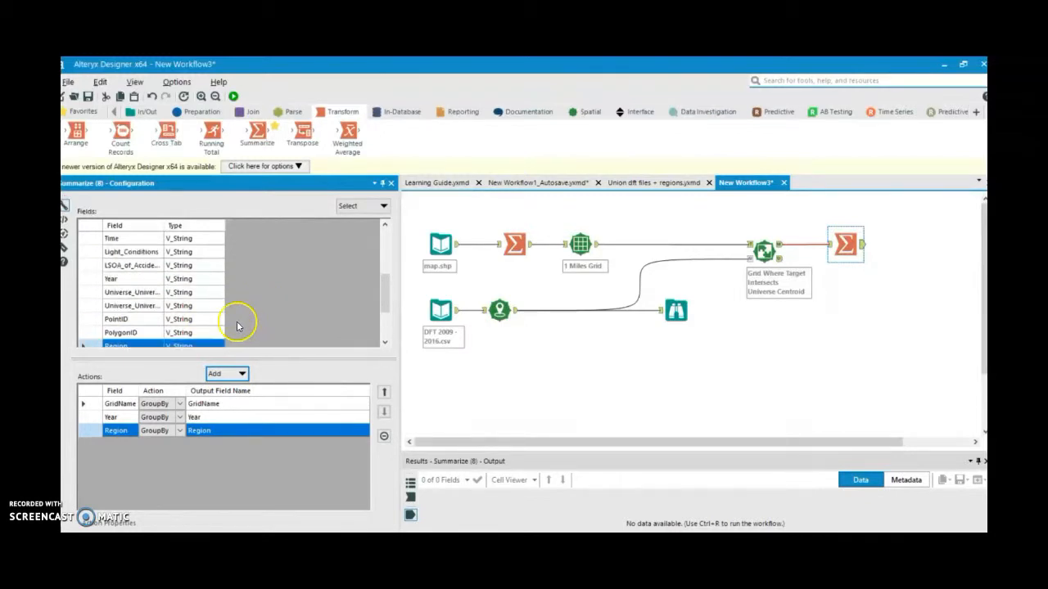
scroll(147, 304, "up", 1)
scroll(139, 299, "down", 3)
left_click(131, 280)
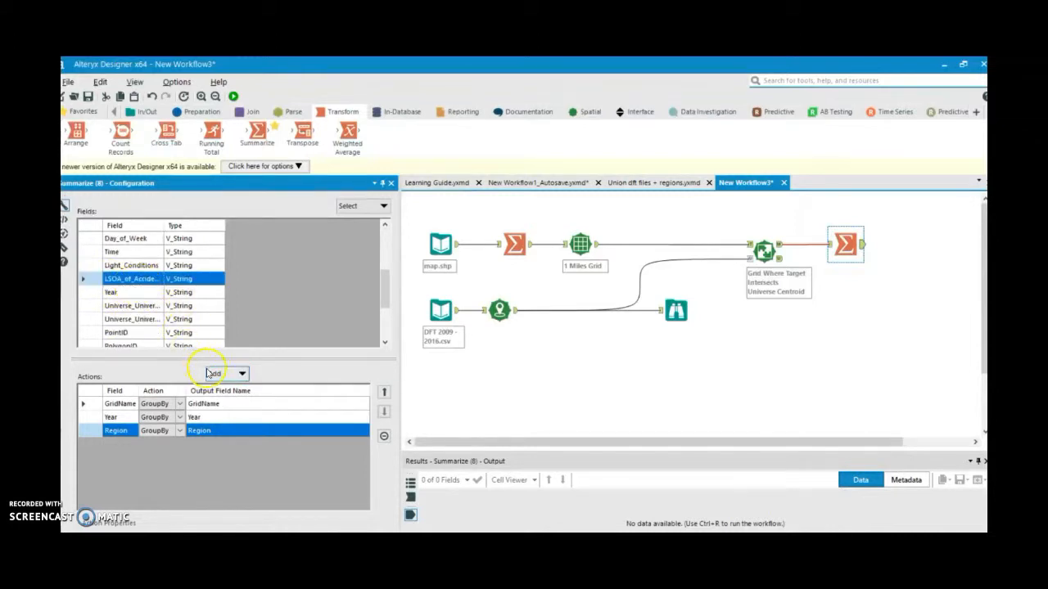
left_click(240, 373)
left_click(247, 332)
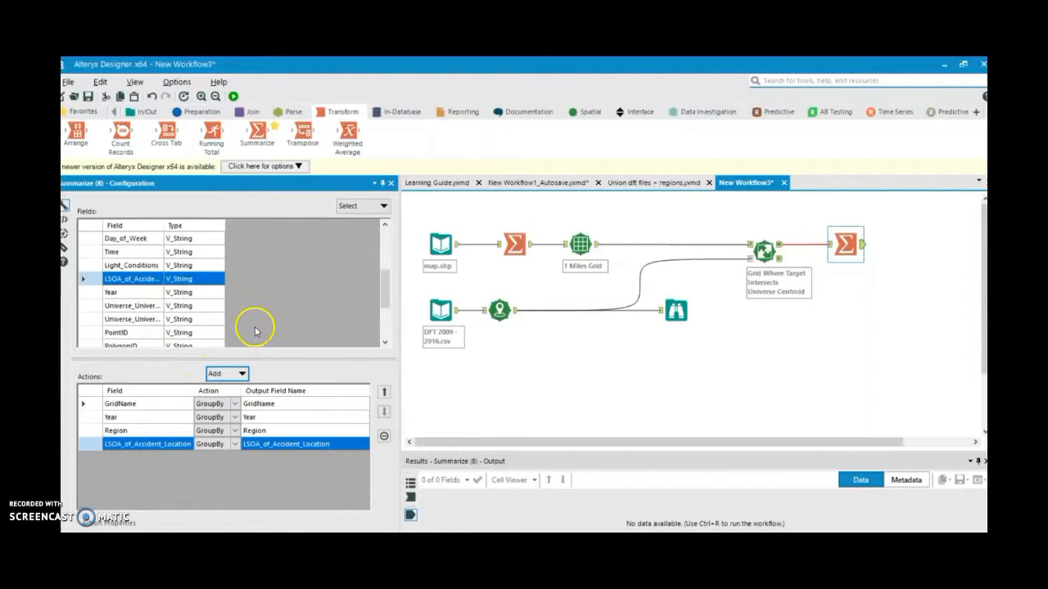
Step: Add the First action on the Grid spatial field in the Summarize tool
scroll(237, 329, "down", 3)
scroll(180, 303, "up", 6)
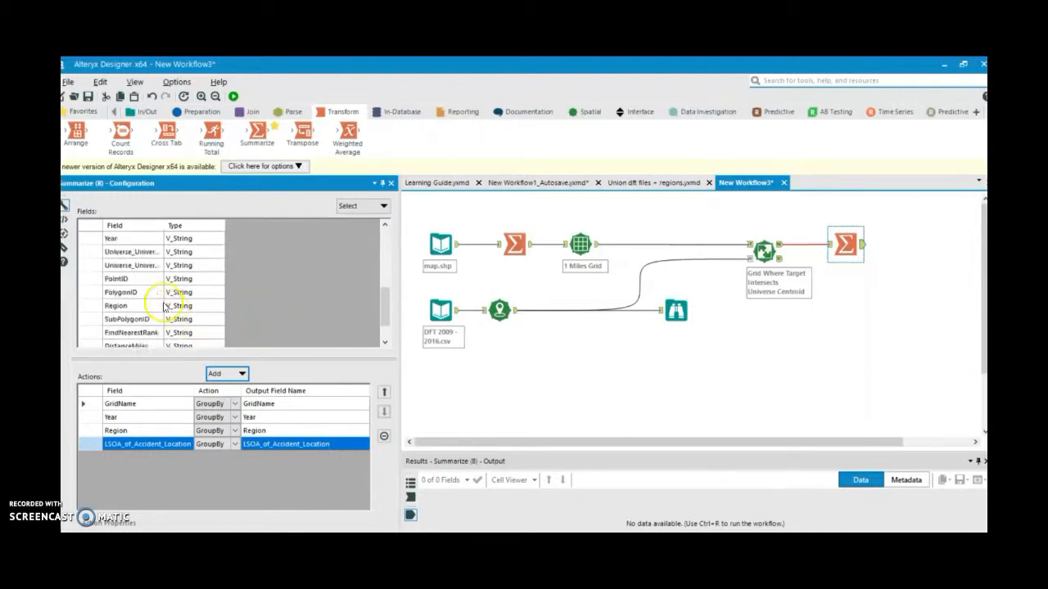
left_click(135, 251)
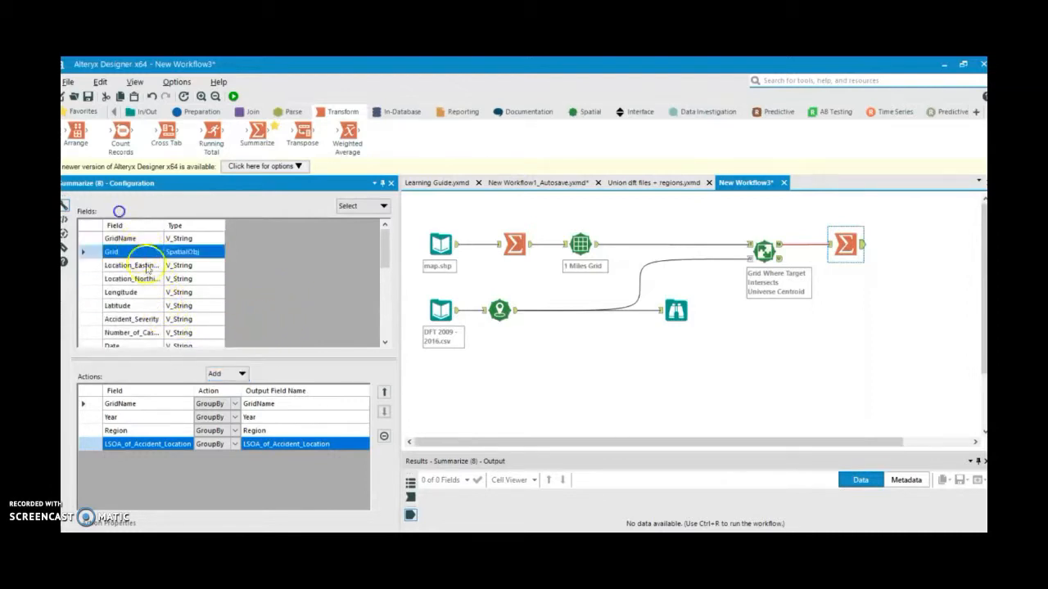
left_click(238, 373)
left_click(250, 453)
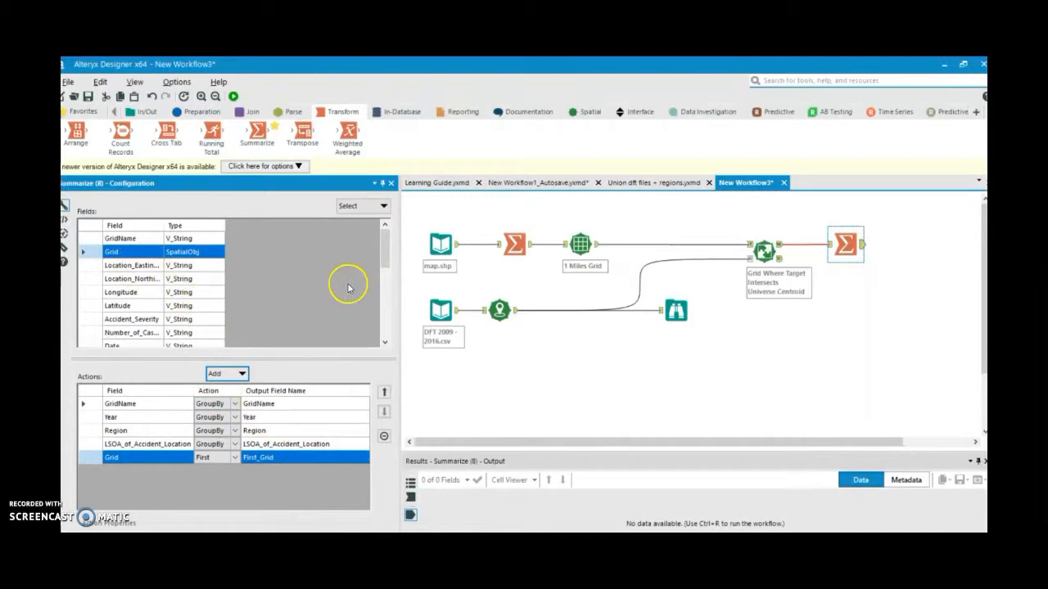
left_click(123, 321)
left_click(115, 332)
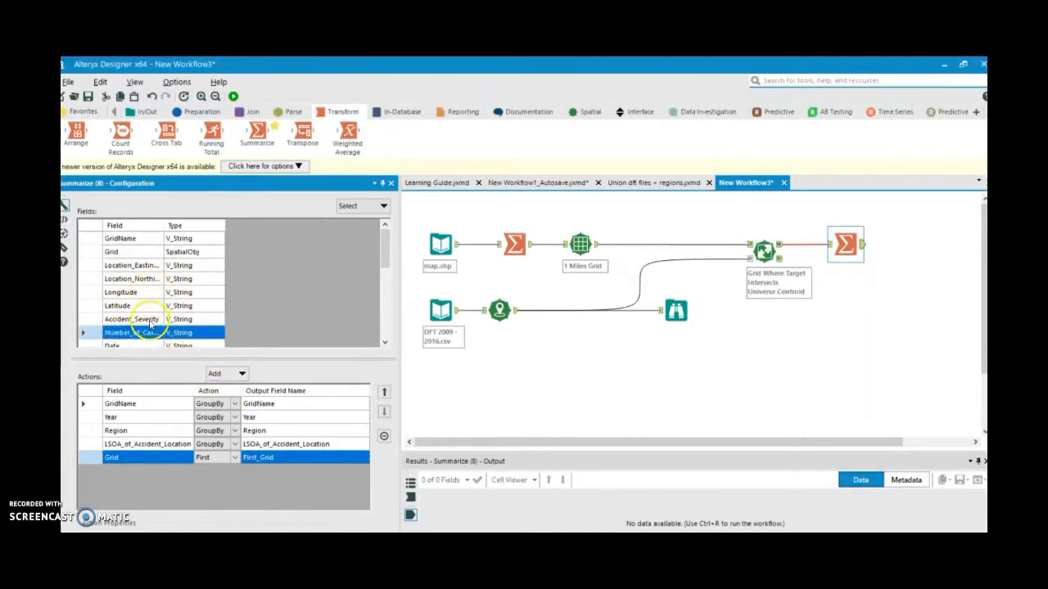
left_click(131, 319, "shift")
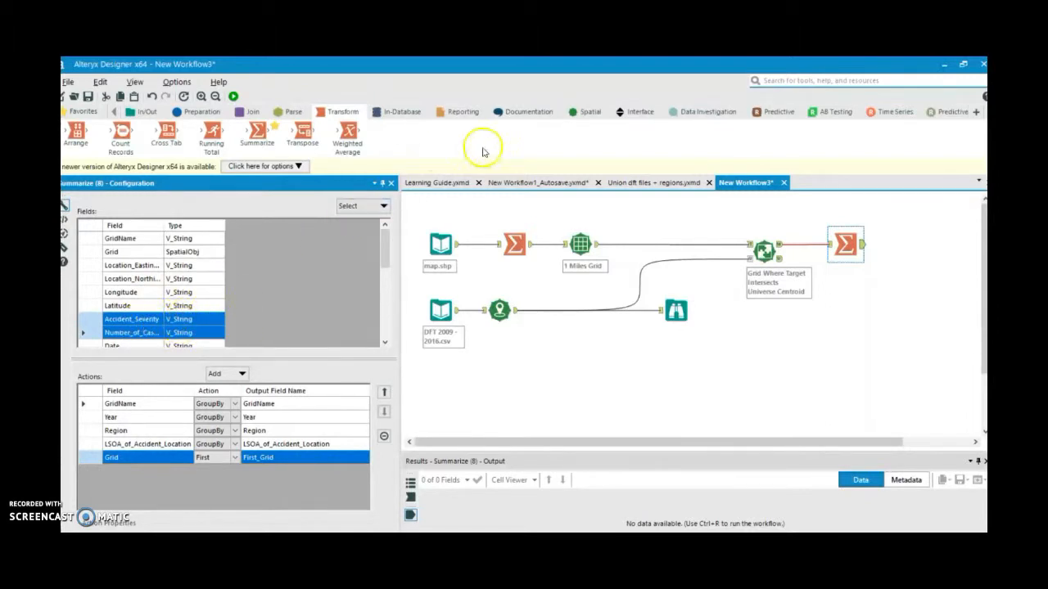
Step: Insert a Select tool between Spatial Match and Summarize, and change Accident_Severity and Number_of_Casualties to the Double type
left_click(199, 112)
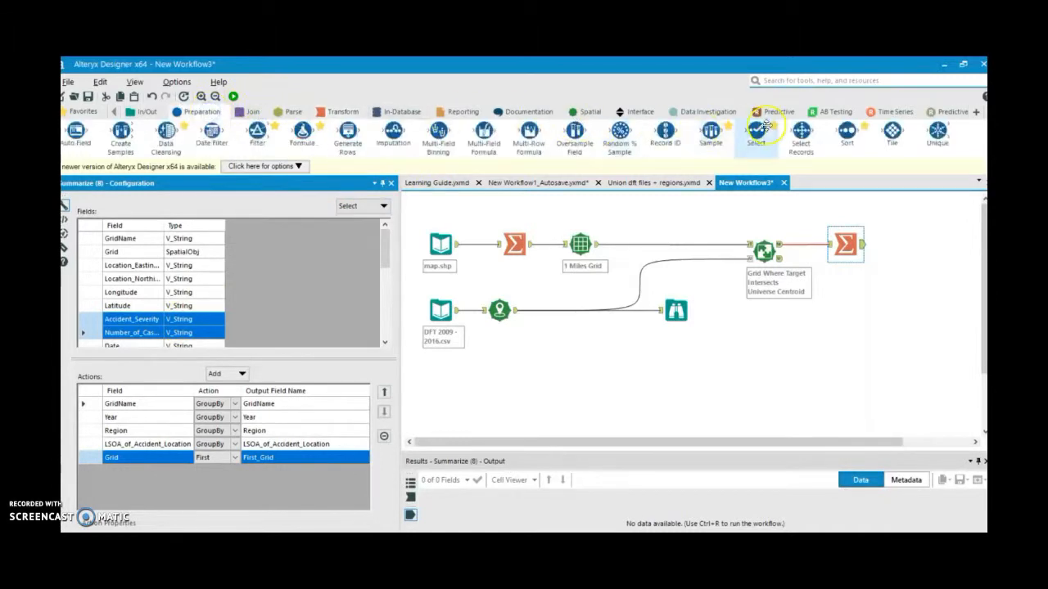
left_click_drag(755, 135, 807, 250)
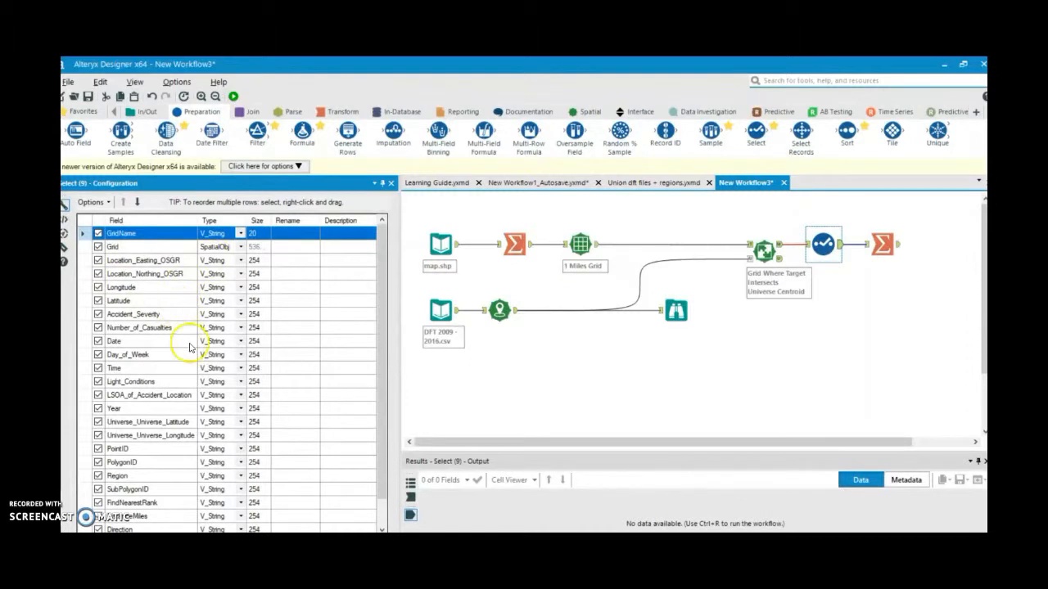
left_click(241, 316)
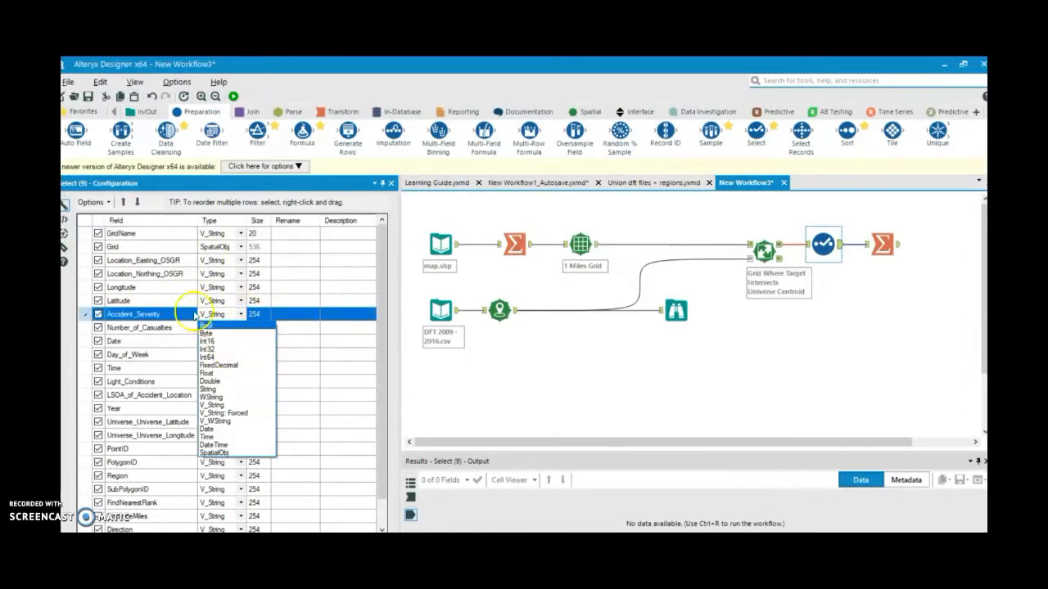
left_click(211, 380)
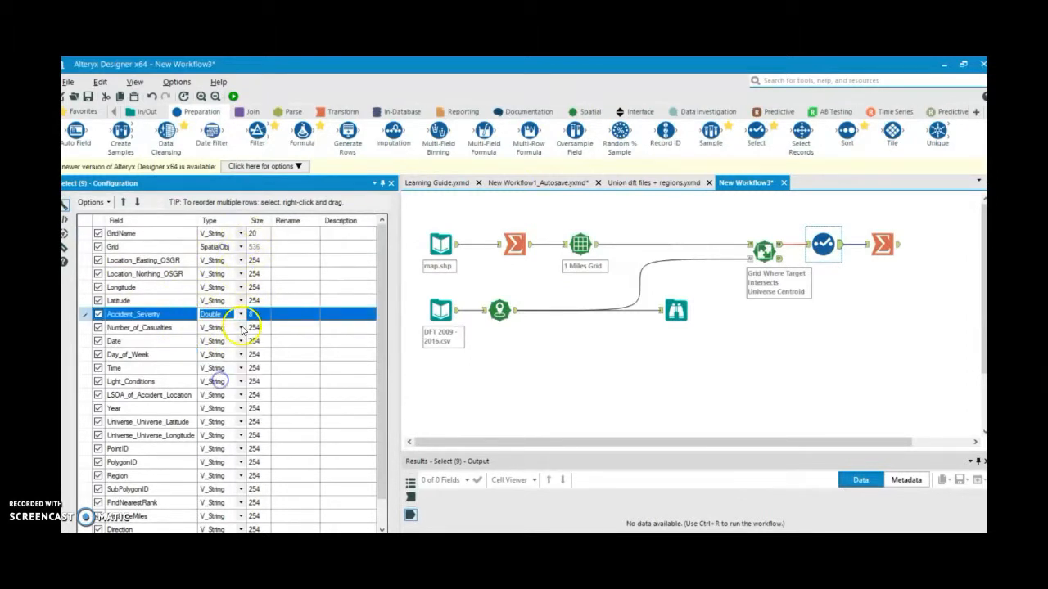
left_click(240, 327)
left_click(227, 396)
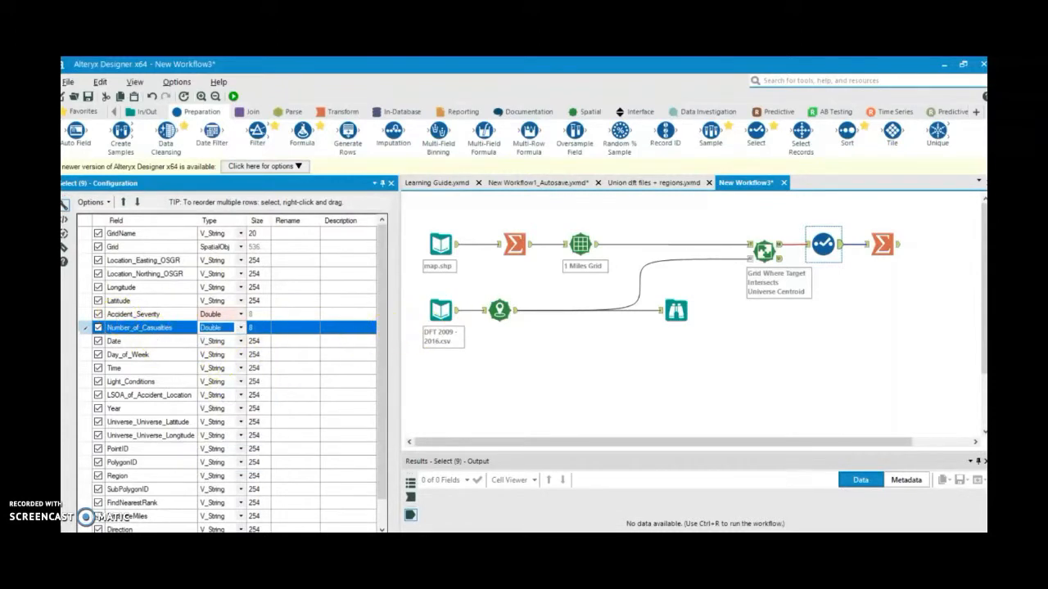
left_click_drag(374, 273, 383, 301)
scroll(386, 281, "down", 1)
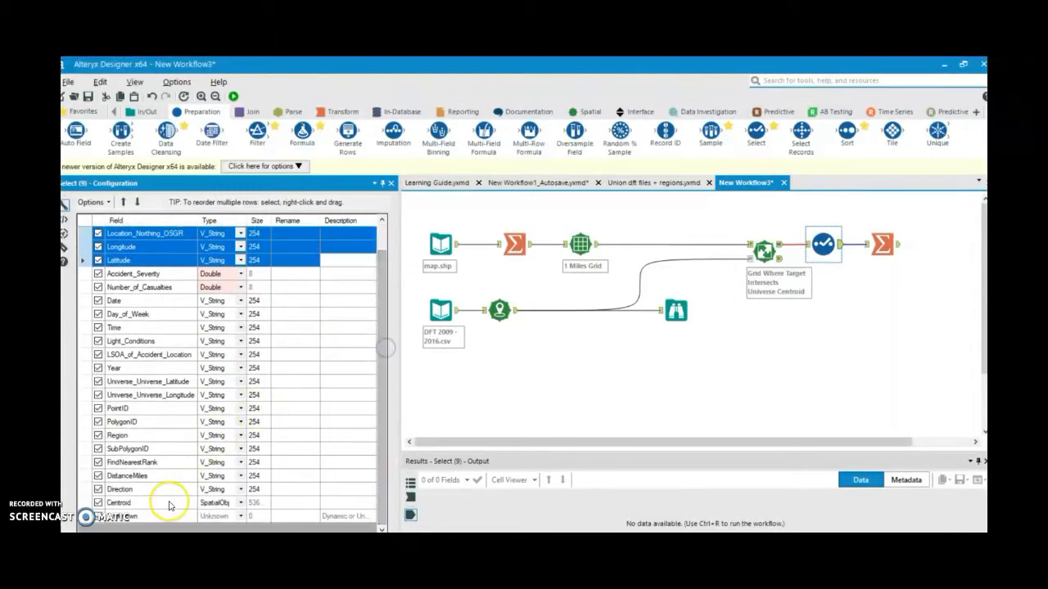
left_click(174, 408)
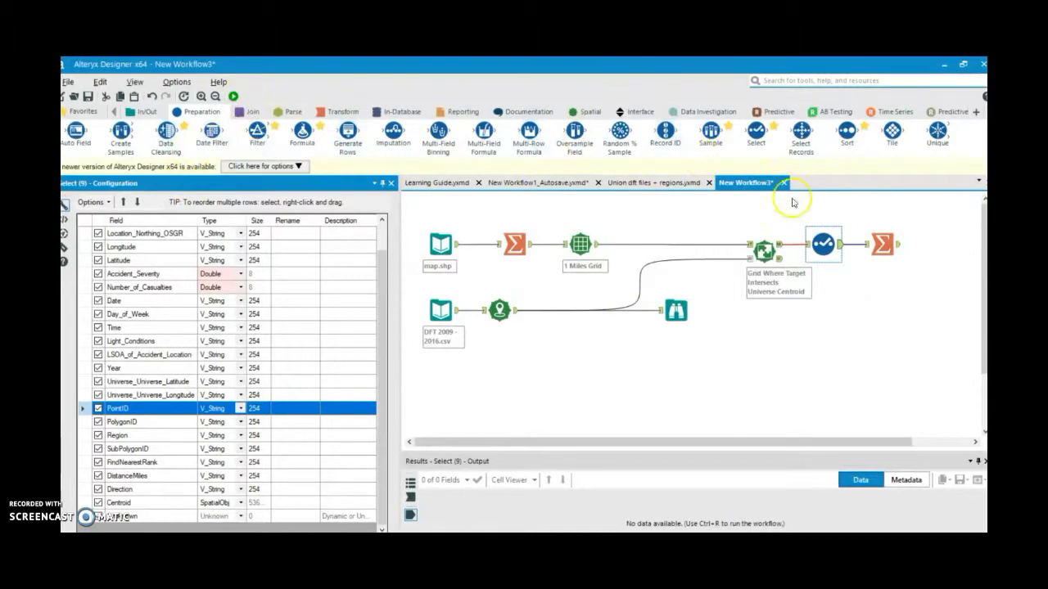
Step: Add a numeric Average action for the Accident_Severity field in the Summarize tool after the Select tool
left_click(881, 243)
scroll(189, 278, "down", 2)
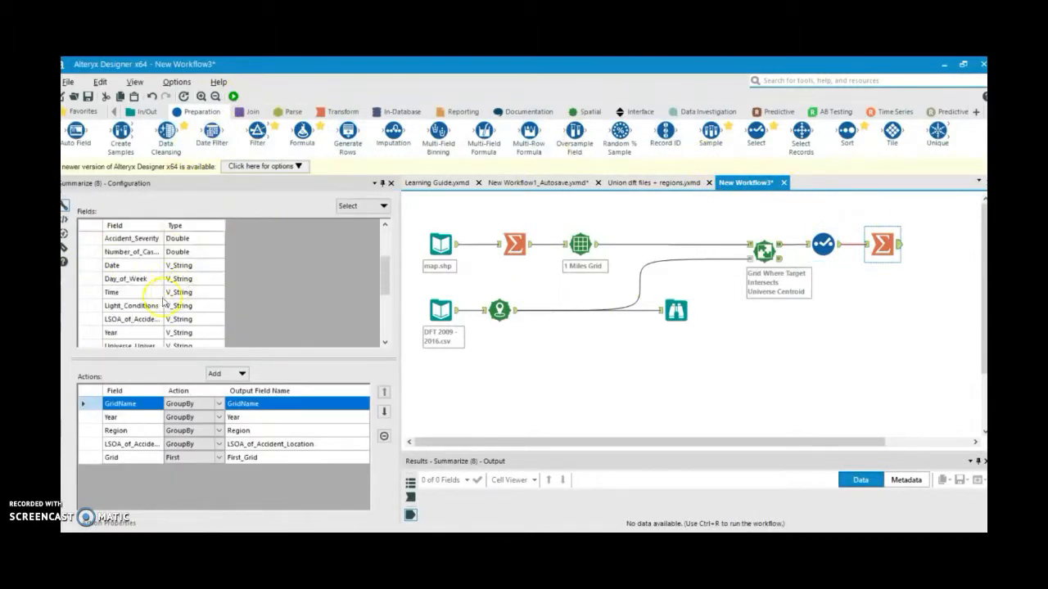
scroll(162, 325, "down", 3)
scroll(152, 322, "up", 6)
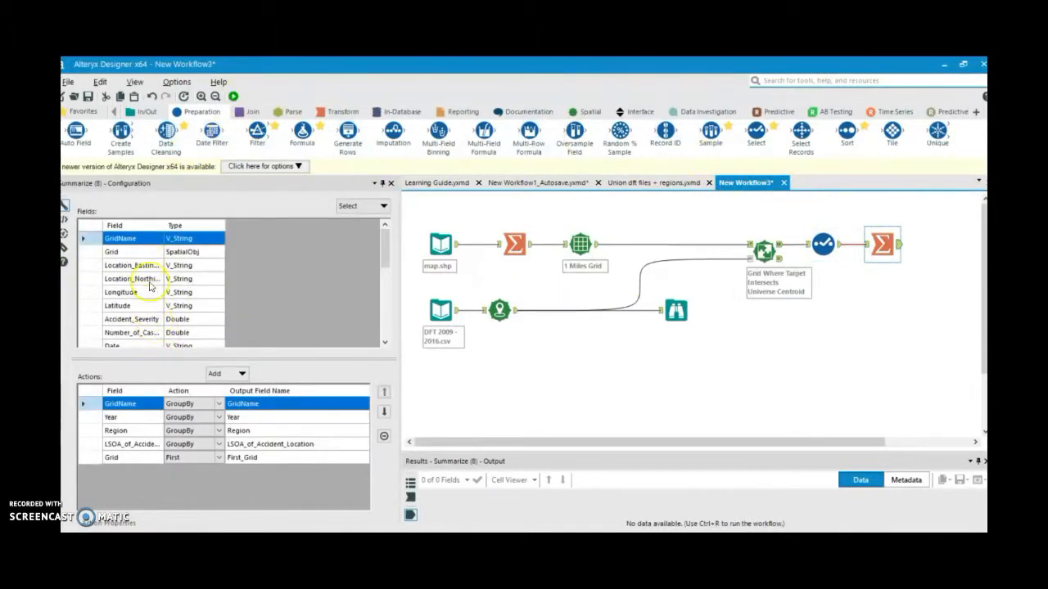
left_click(695, 372)
left_click(881, 244)
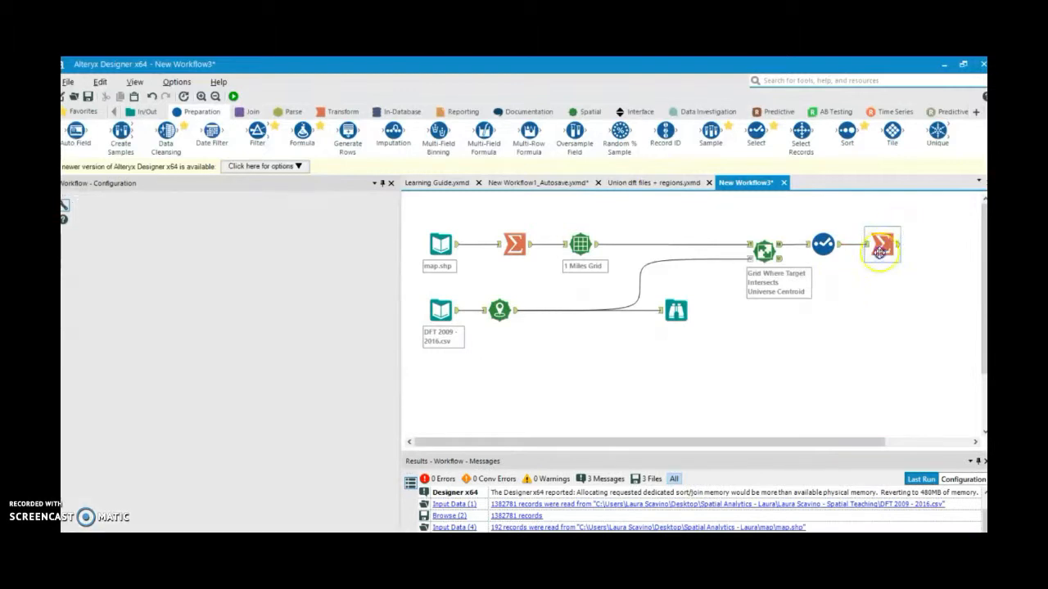
scroll(202, 318, "down", 1)
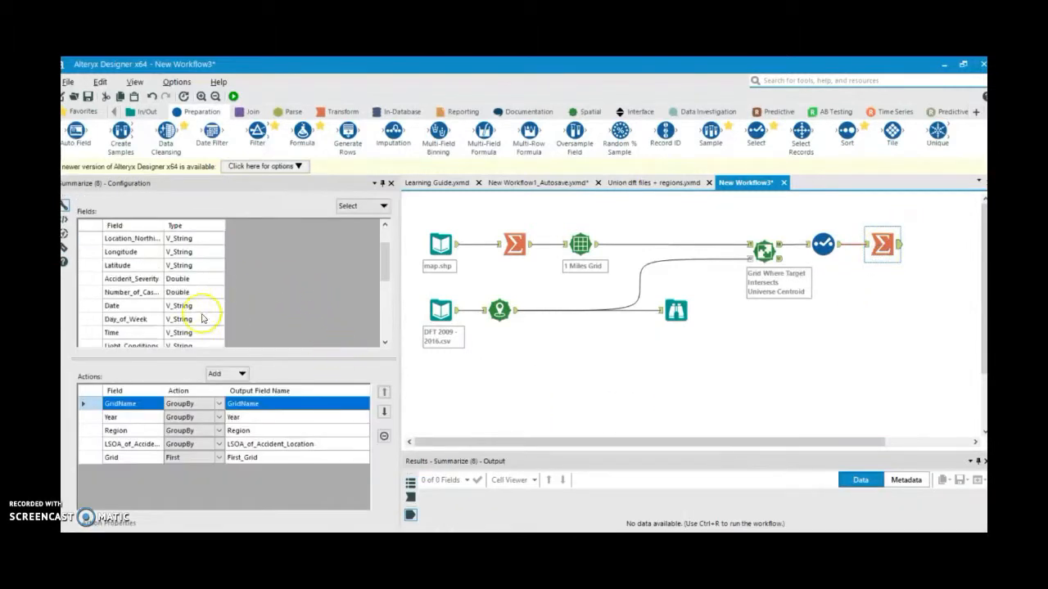
left_click(123, 282)
left_click(226, 373)
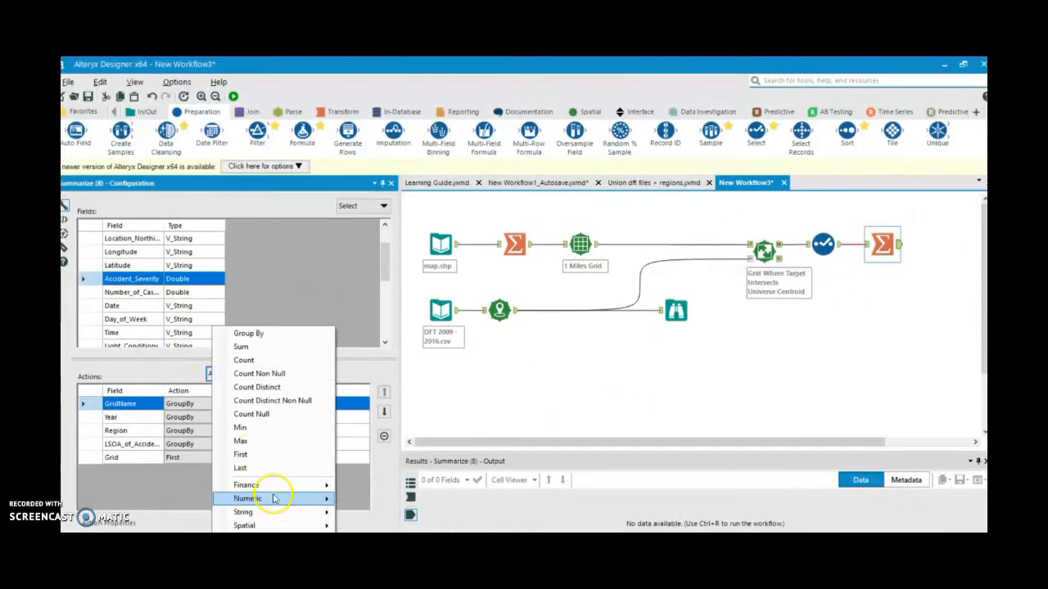
mouse_move(274, 499)
left_click(405, 341)
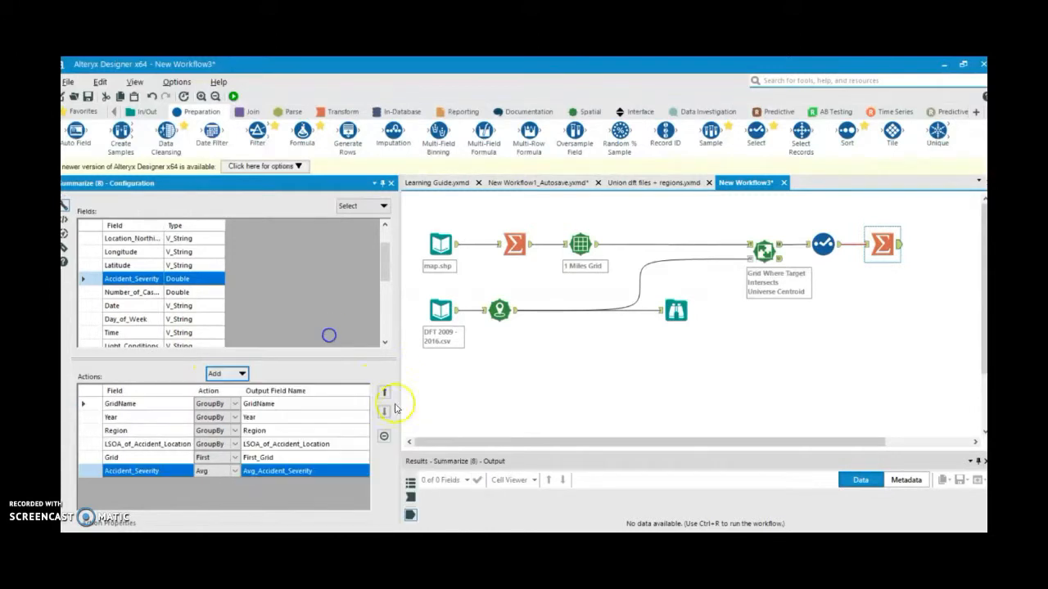
Step: Add a numeric Average action for the Number_of_Casualties field in the Summarize tool
left_click(131, 292)
left_click(227, 373)
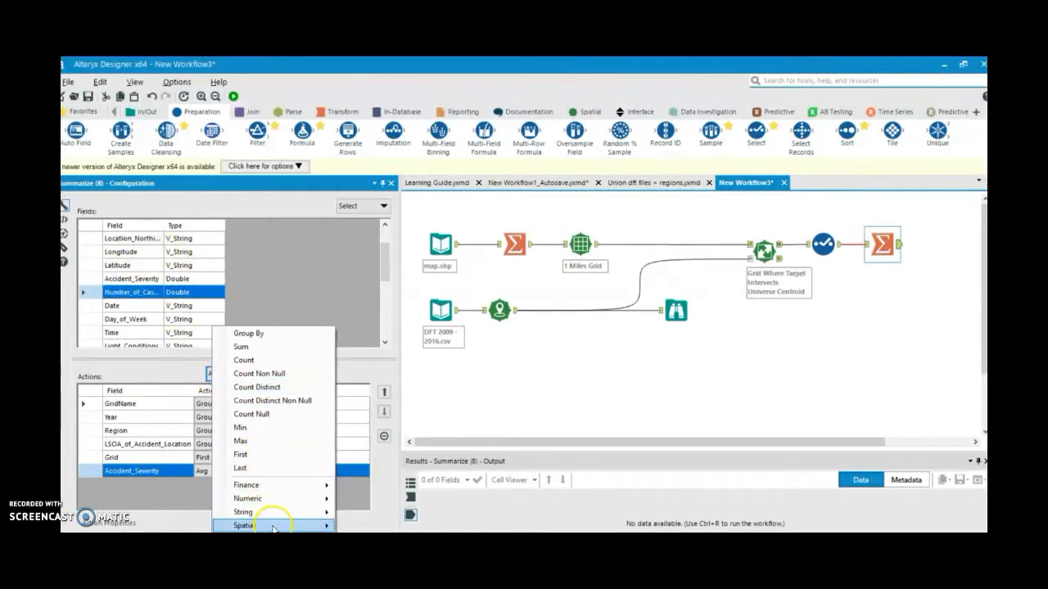
mouse_move(291, 498)
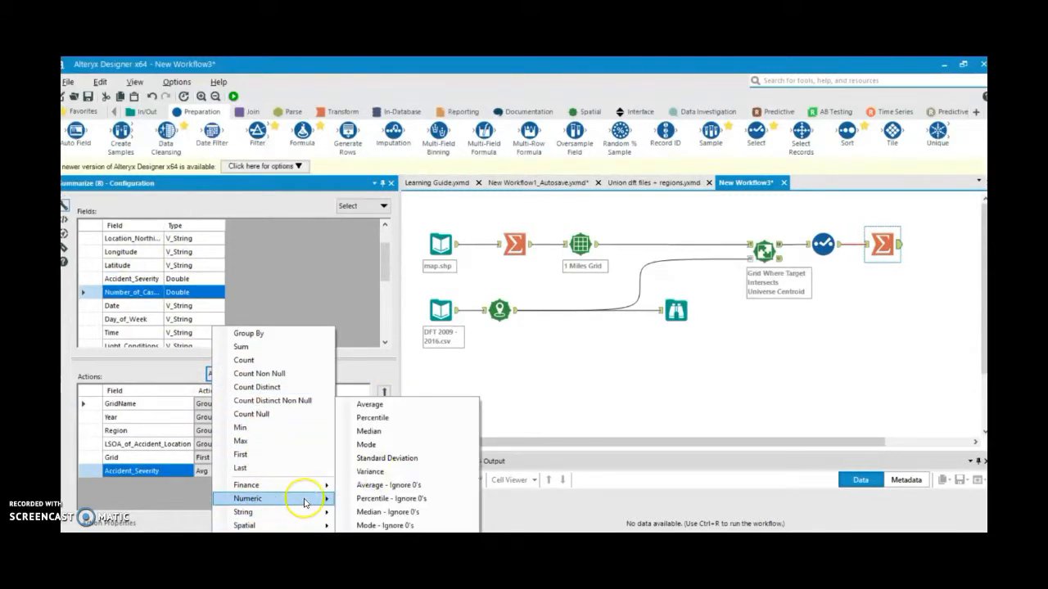
left_click(369, 405)
Step: Move the First action on the Grid field to the end of the Summarize actions, below Number_of_Casualties
left_click(152, 457)
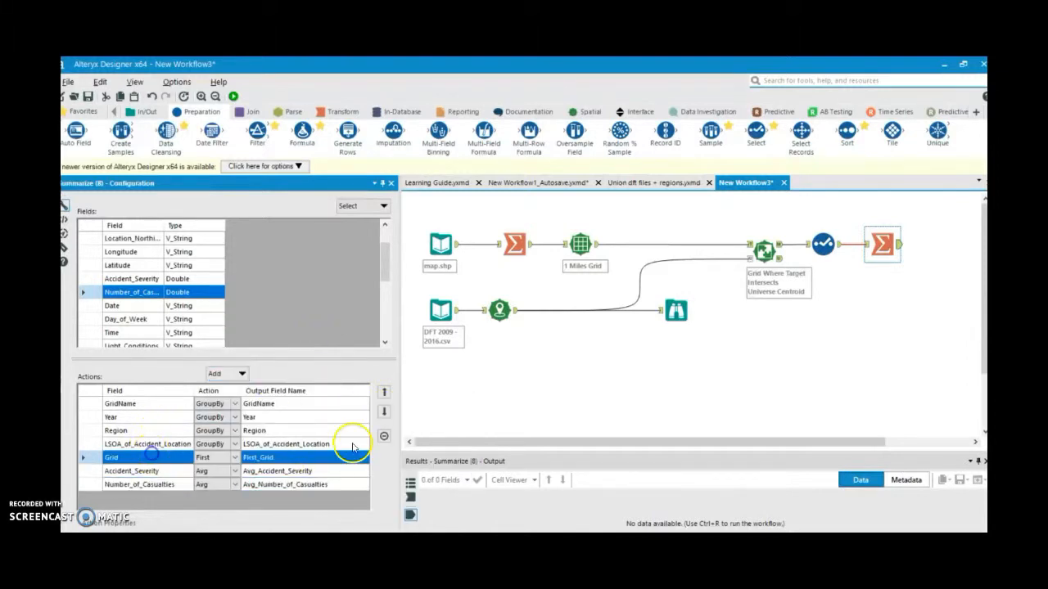
left_click(384, 414)
left_click(383, 414)
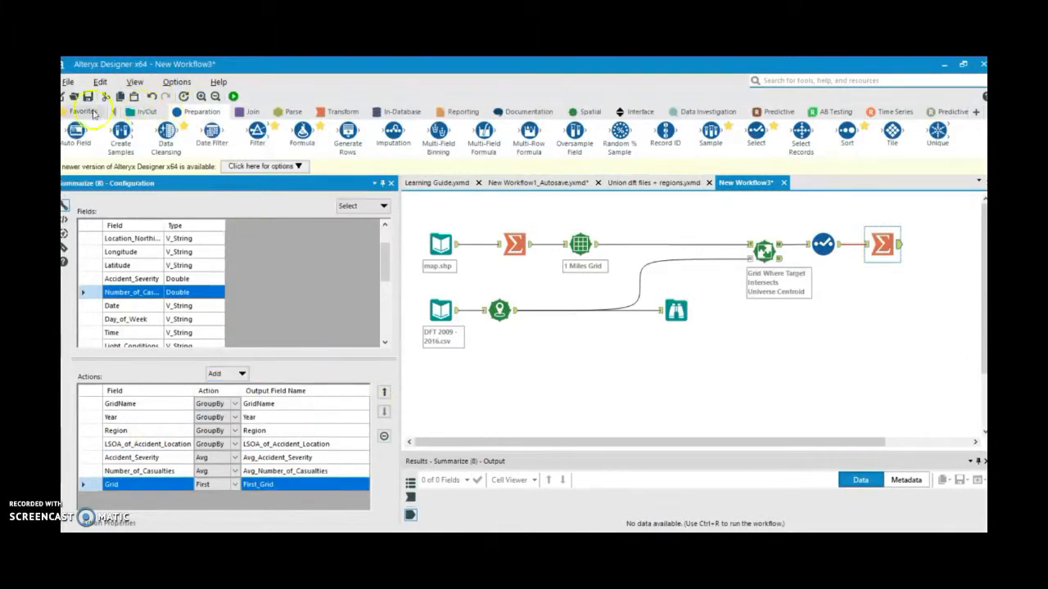
Step: Connect a Browse tool and an Output Data tool to the output of the last Summarize tool
left_click(144, 111)
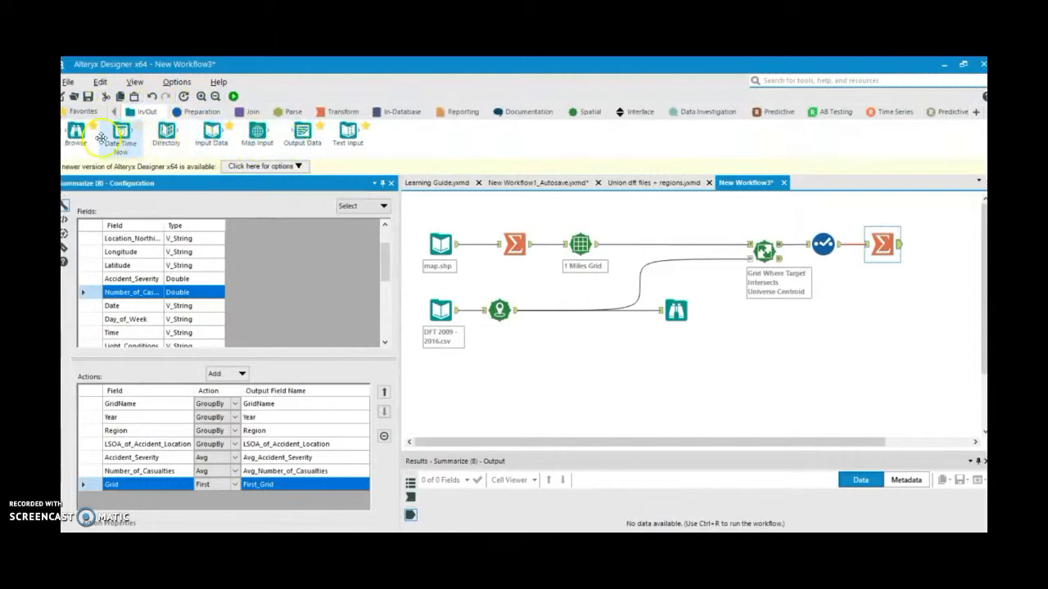
left_click_drag(76, 133, 941, 217)
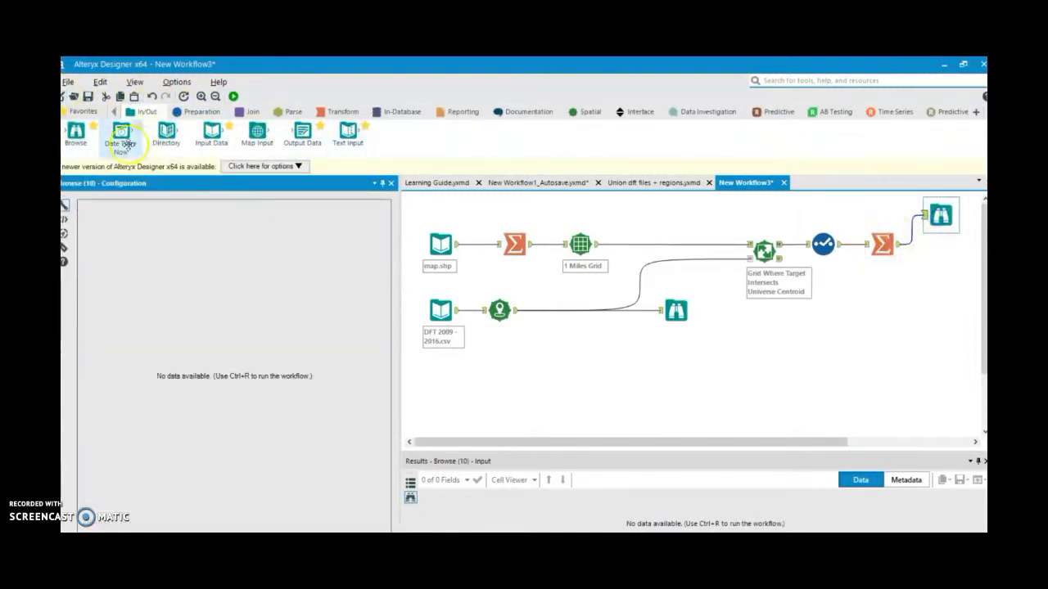
left_click_drag(302, 133, 941, 254)
Step: Set the Output Data tool to write an ESRI SHP file named Map - UK DFT, and run the workflow
left_click(381, 215)
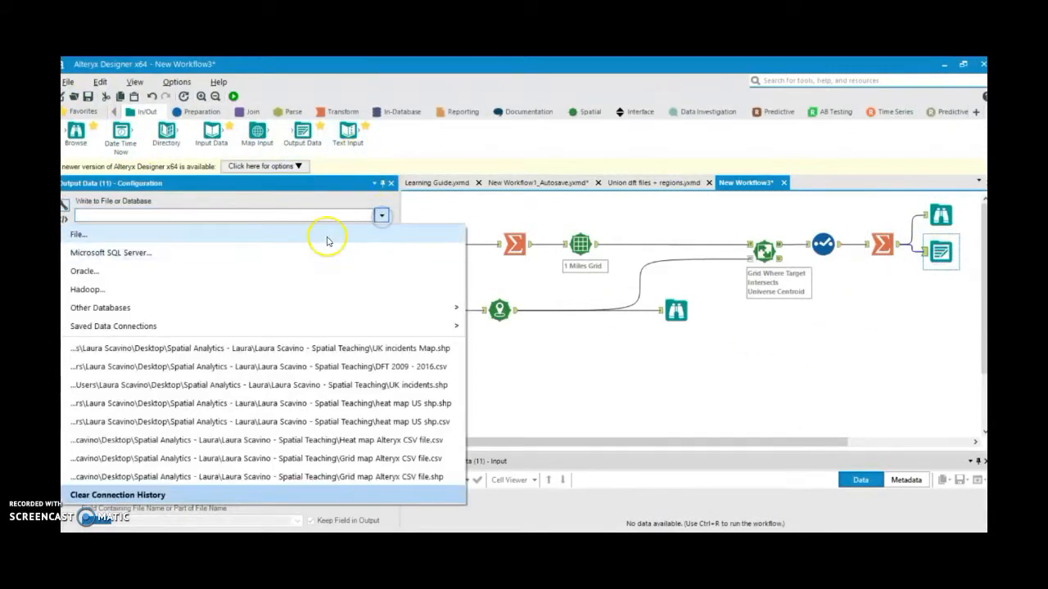
left_click(326, 237)
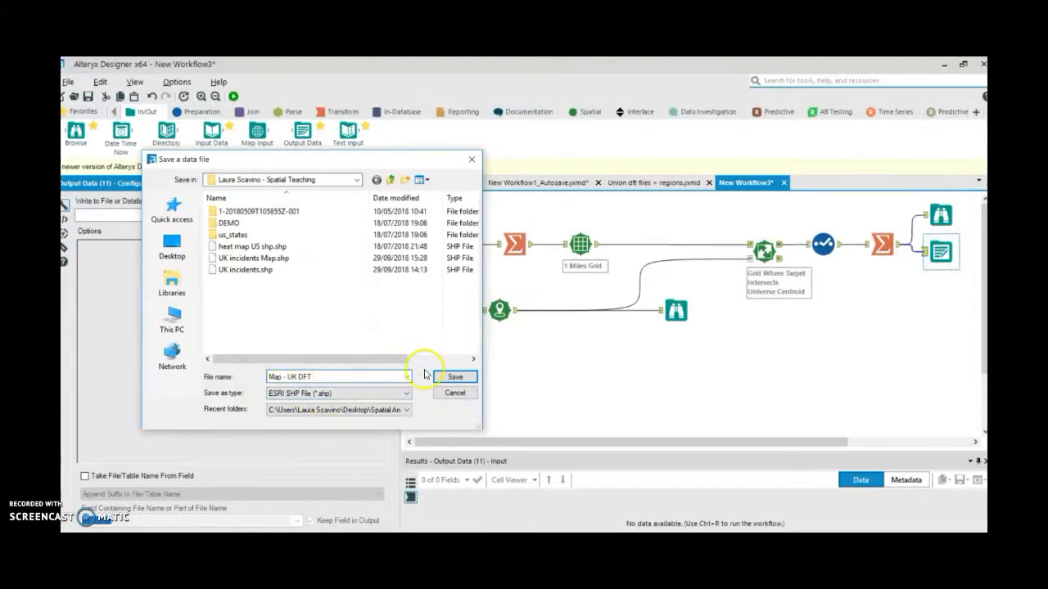
left_click(457, 377)
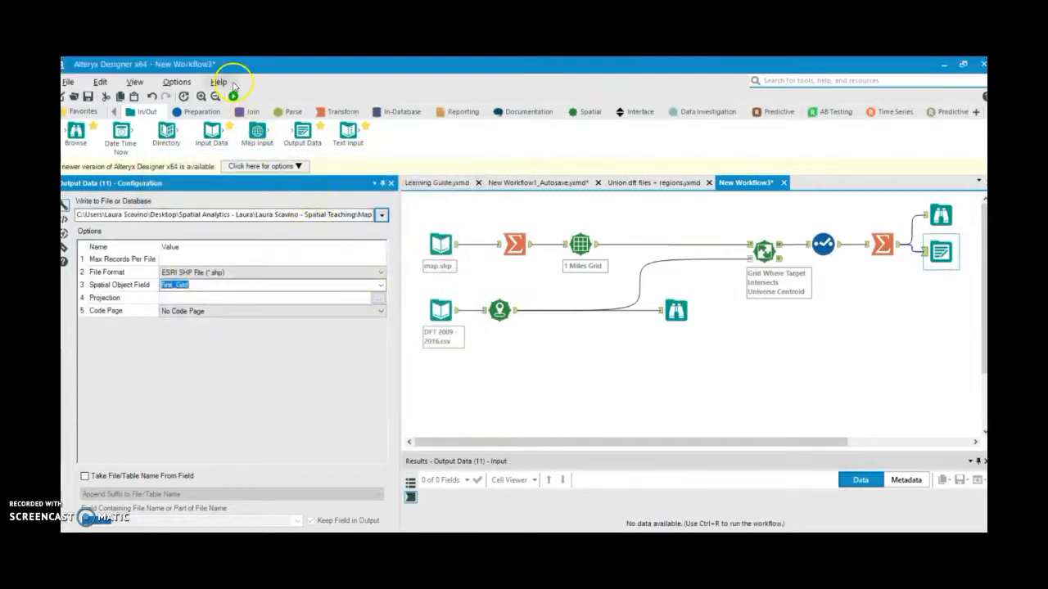
left_click(233, 97)
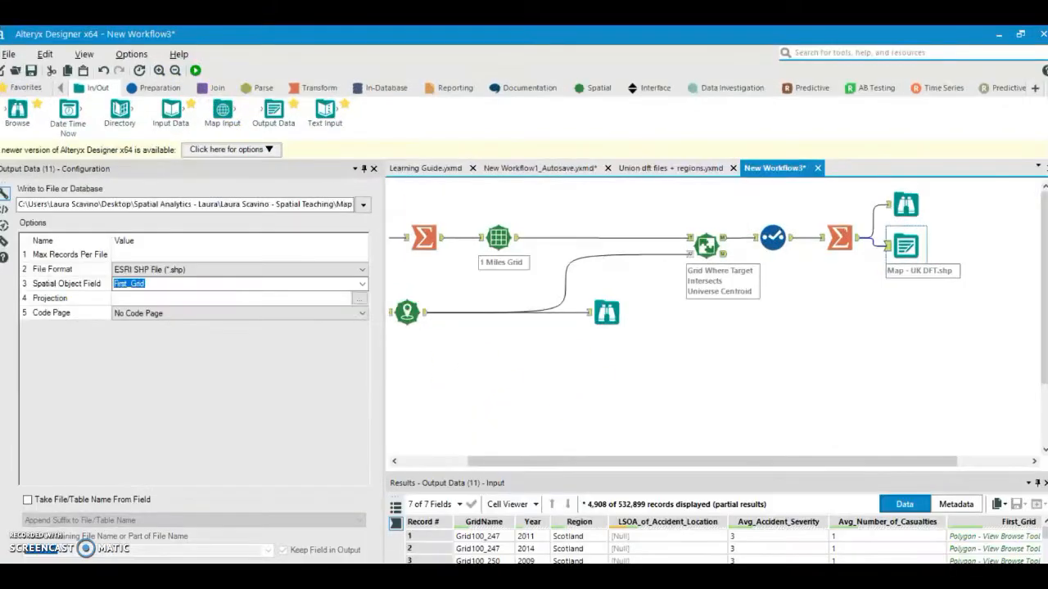
left_click_drag(580, 461, 606, 470)
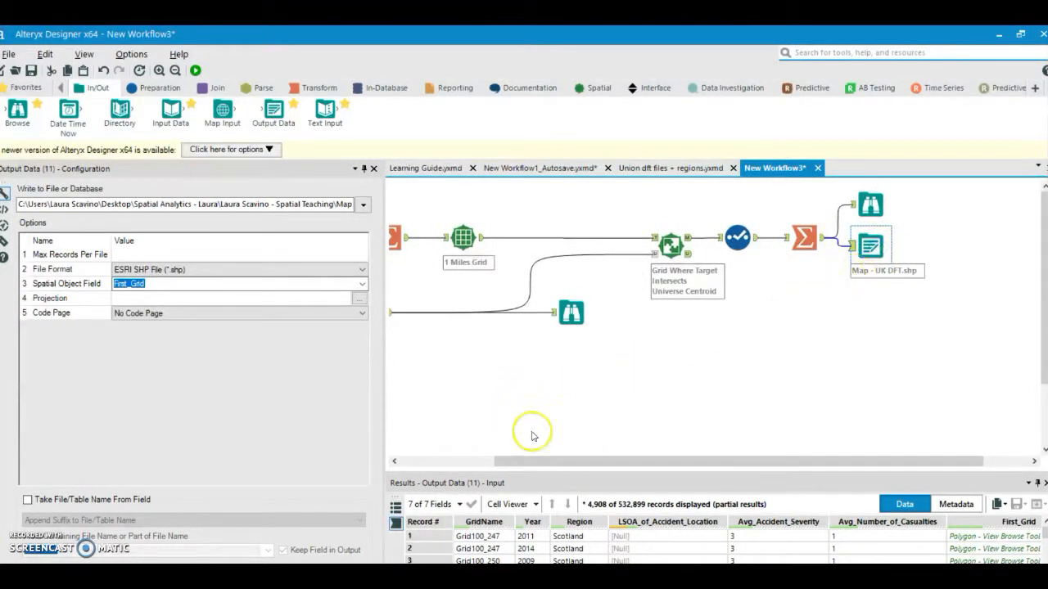
Step: Switch to the empty Tableau workbook Book3 and load Map - UK DFT.shp from the File Explorer search results as its data source
left_click(420, 573)
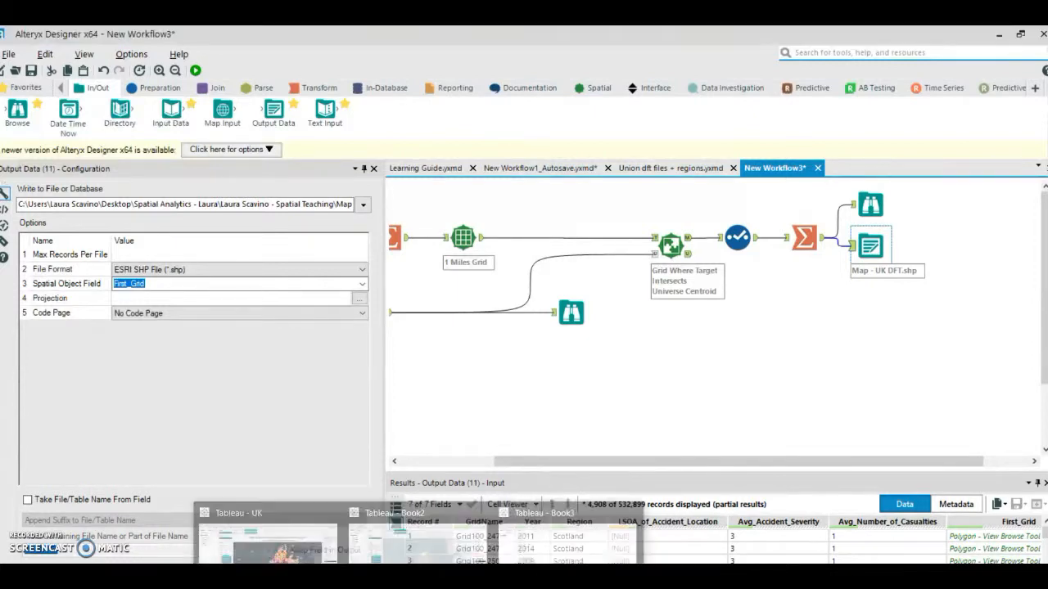
left_click(549, 549)
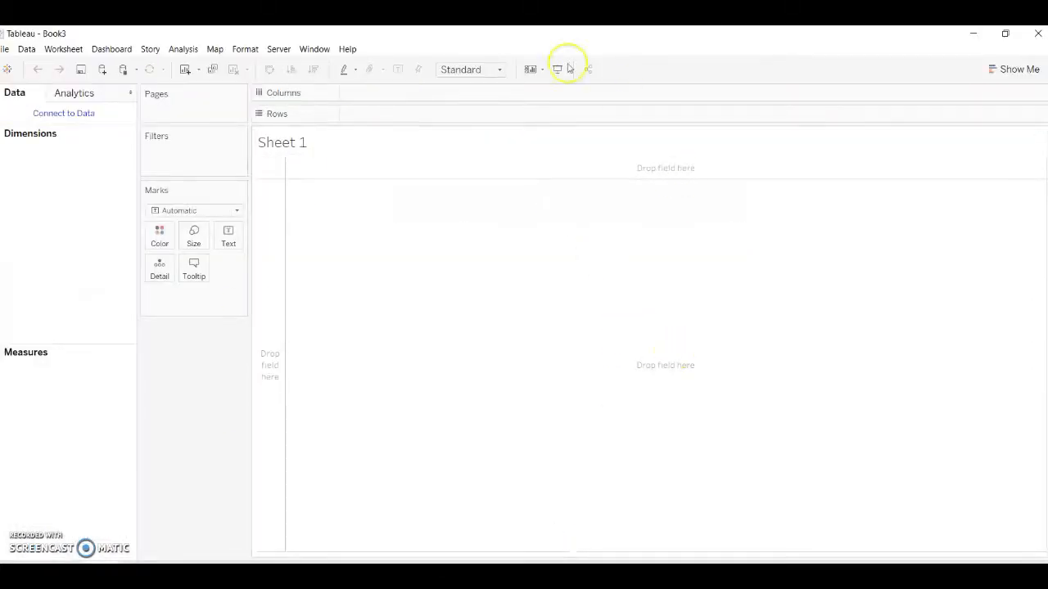
mouse_move(350, 573)
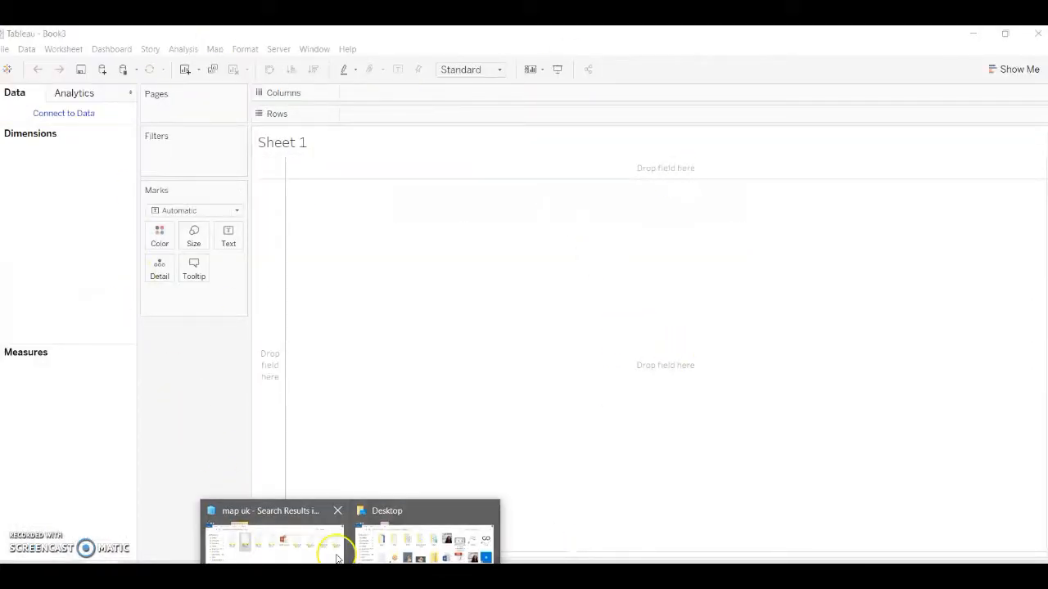
left_click(274, 544)
left_click(404, 180)
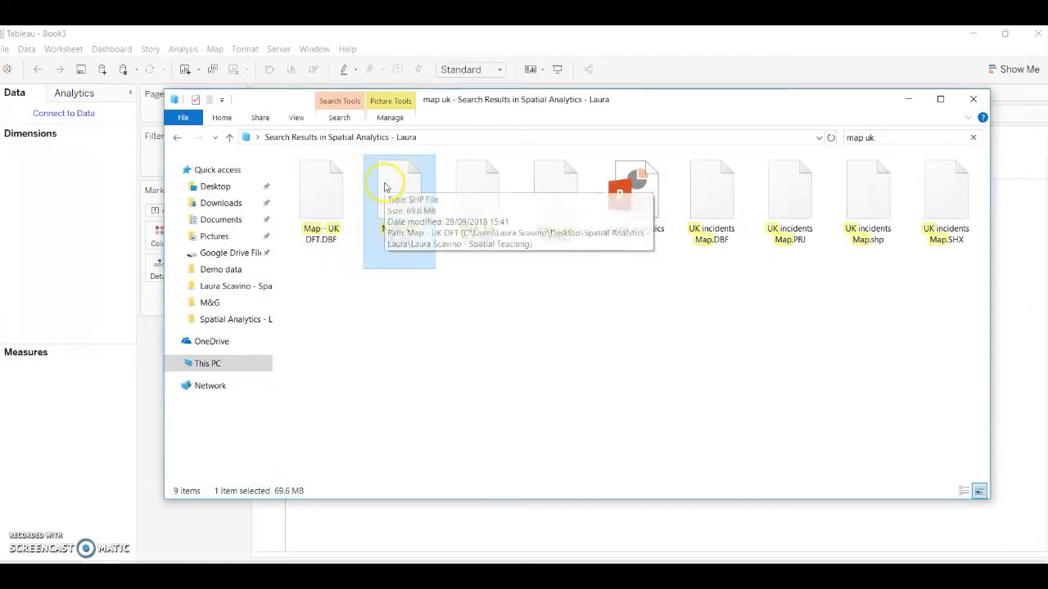
left_click_drag(393, 250, 341, 554)
left_click(906, 99)
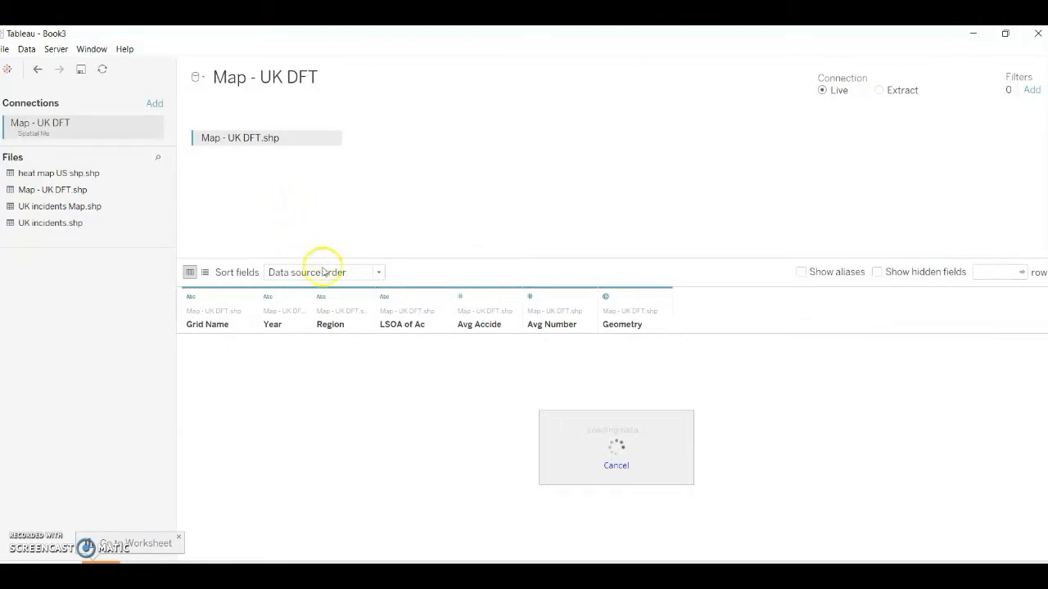
Step: Go to Sheet 1 and plot the Geometry measure as a map
left_click(100, 556)
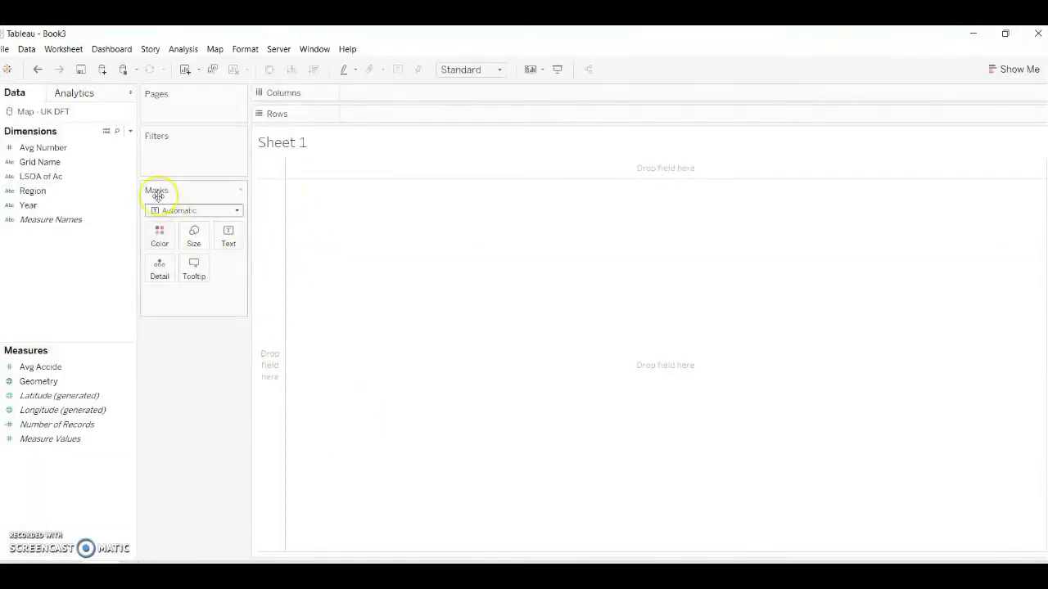
left_click(81, 380)
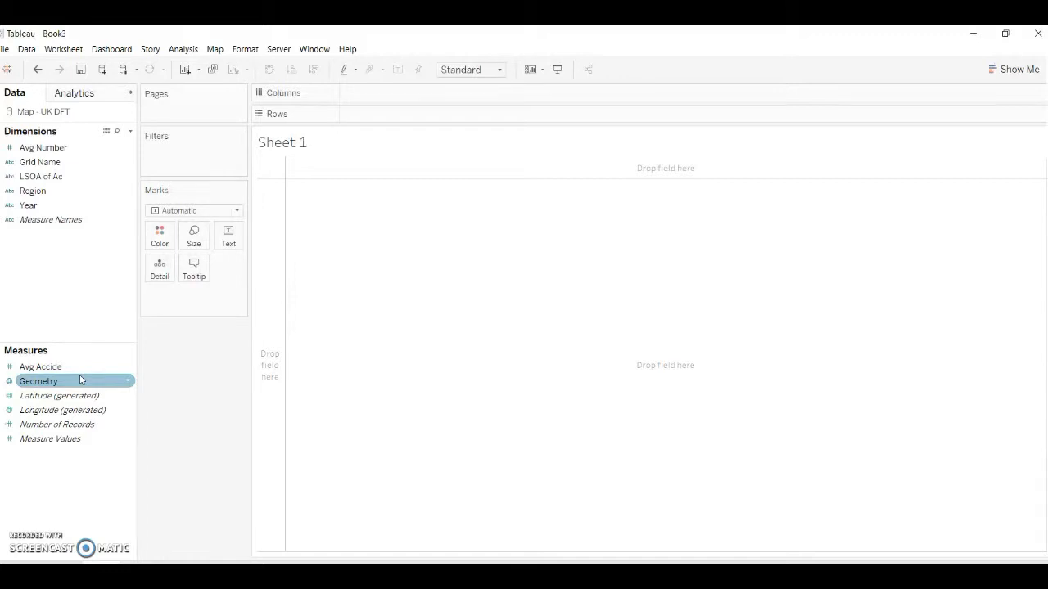
left_click_drag(57, 384, 45, 386)
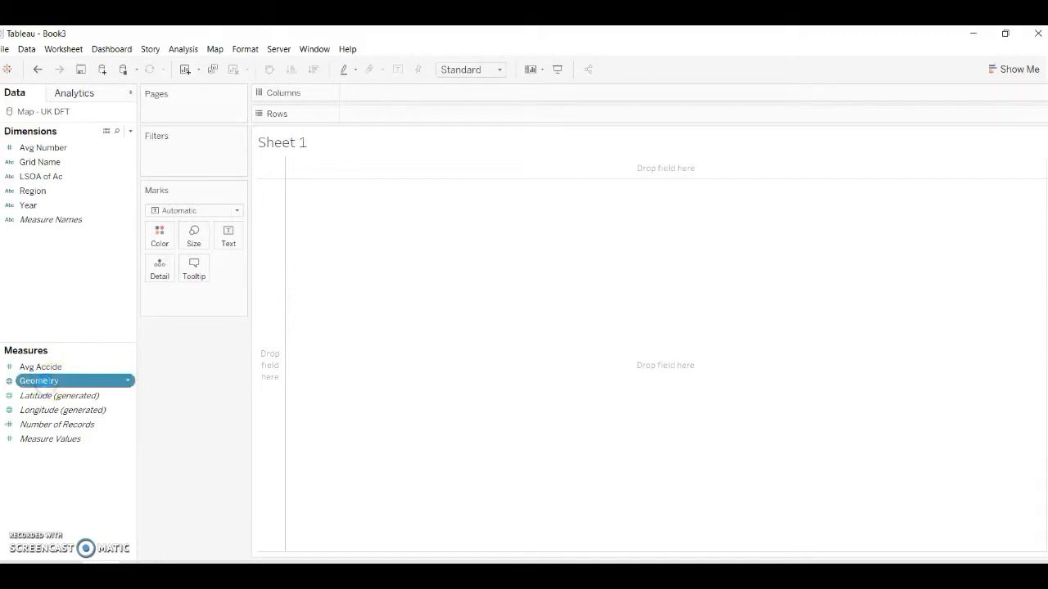
double_click(45, 382)
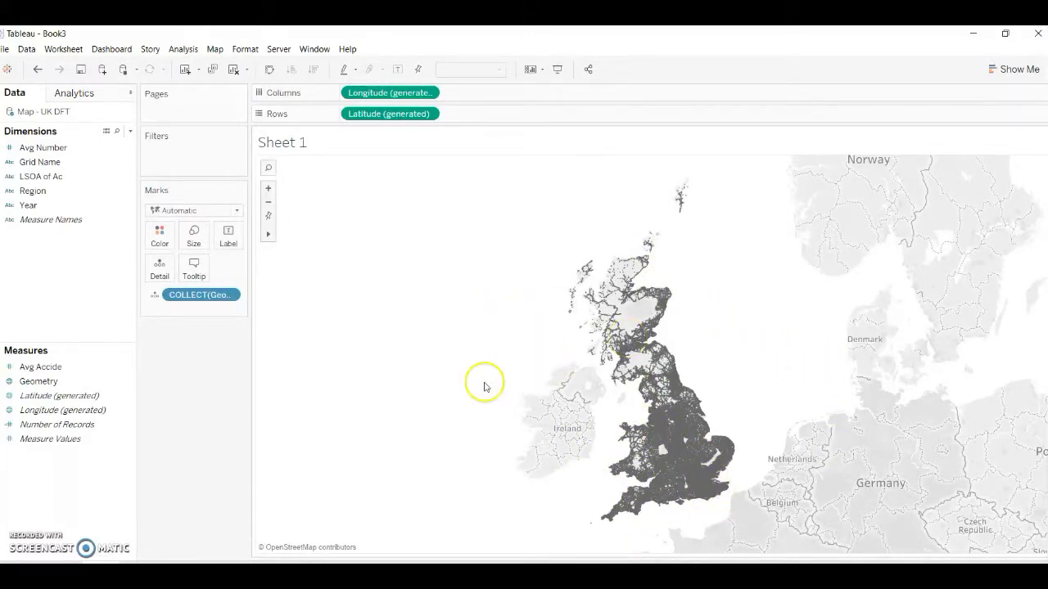
Step: Add the Region, LSOA of Ac and Grid Name dimensions to the map's detail
left_click(49, 191)
left_click_drag(35, 194, 159, 264)
left_click(35, 176)
left_click_drag(34, 176, 164, 268)
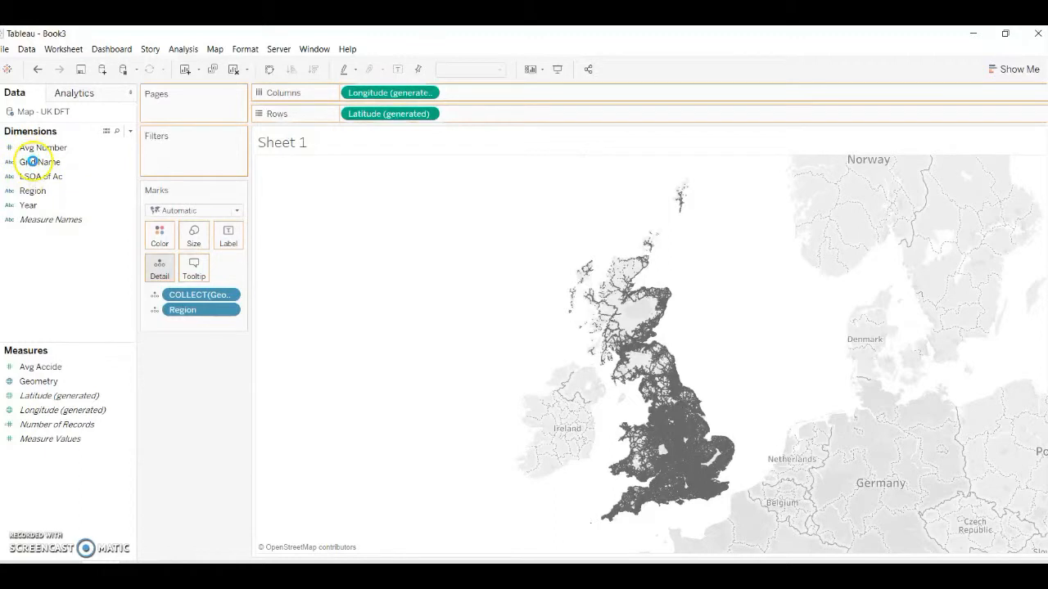
left_click_drag(34, 174, 157, 265)
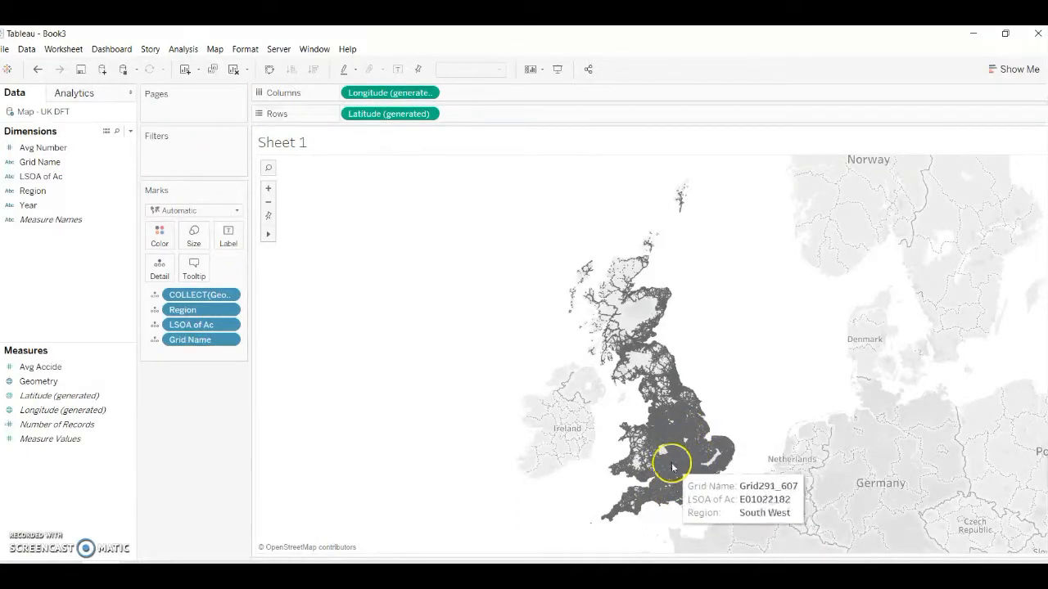
Step: Add a Region filter to the sheet with all regions selected
left_click(47, 193)
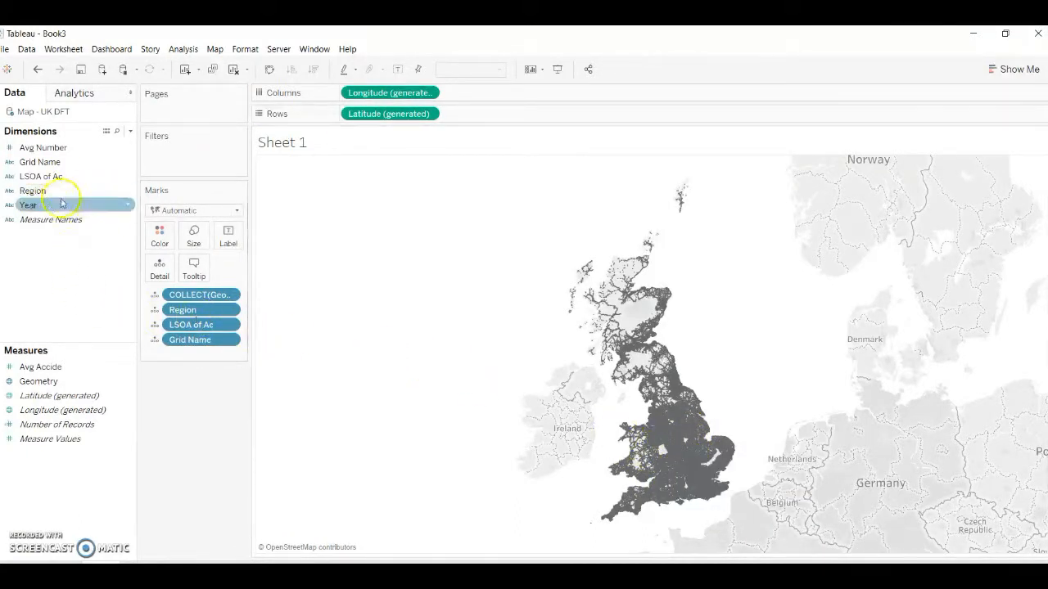
left_click_drag(47, 200, 194, 162)
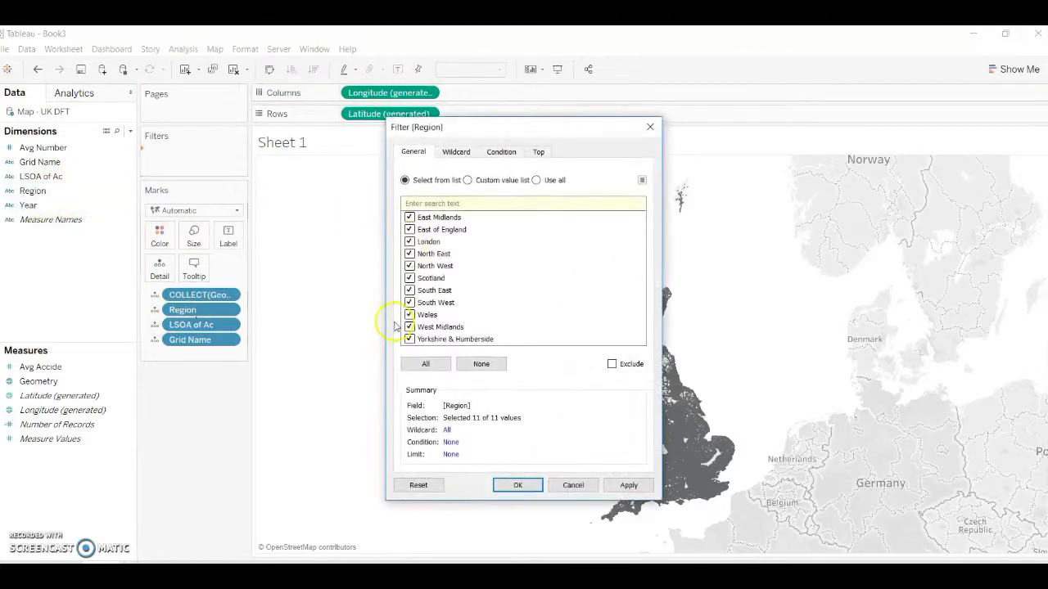
left_click(427, 366)
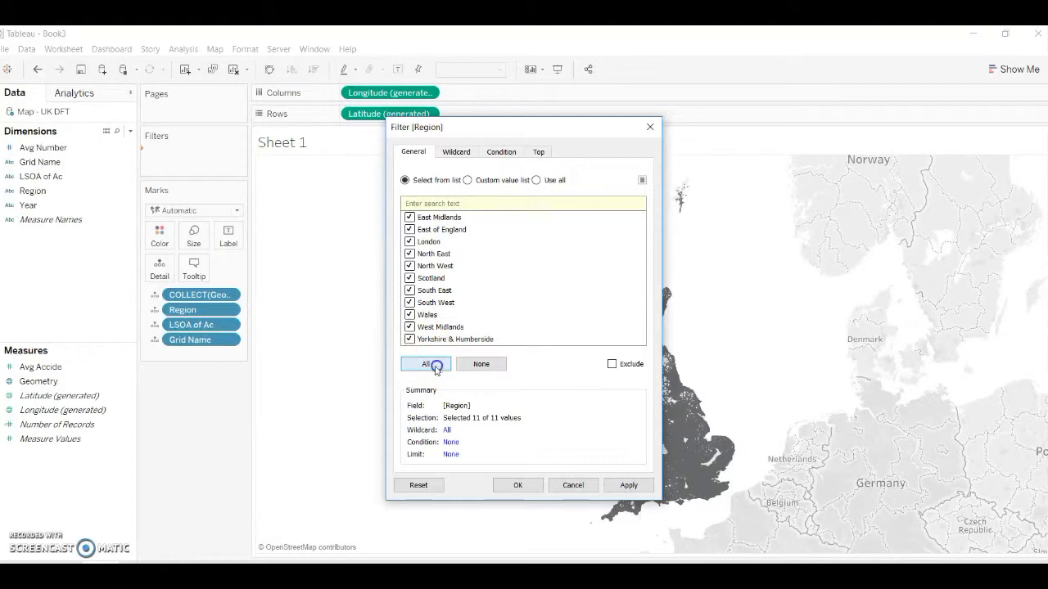
left_click(520, 483)
left_click(498, 485)
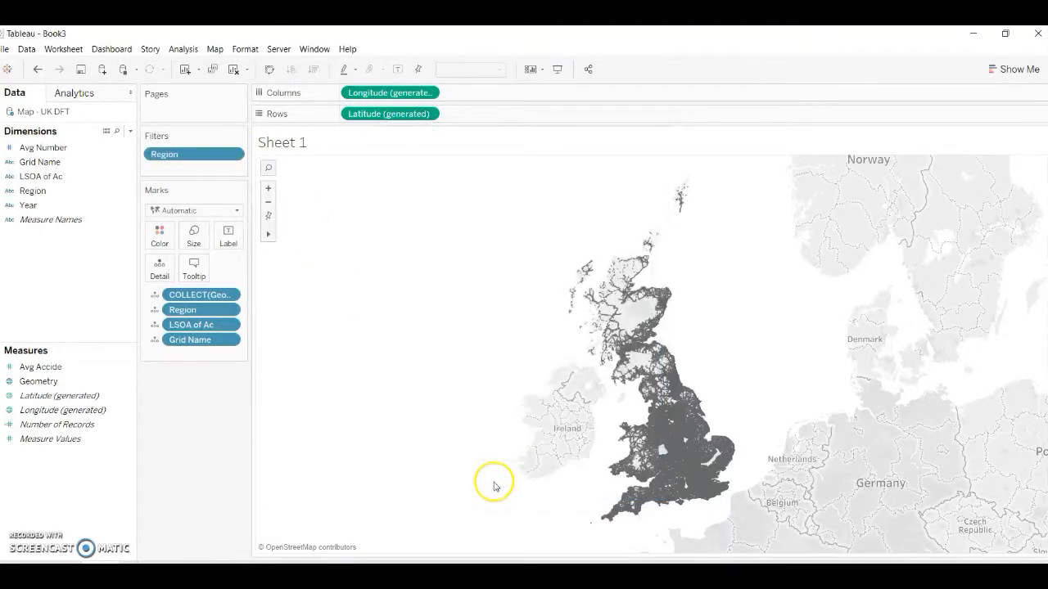
Step: Show the Region filter control beside the map
left_click(232, 155)
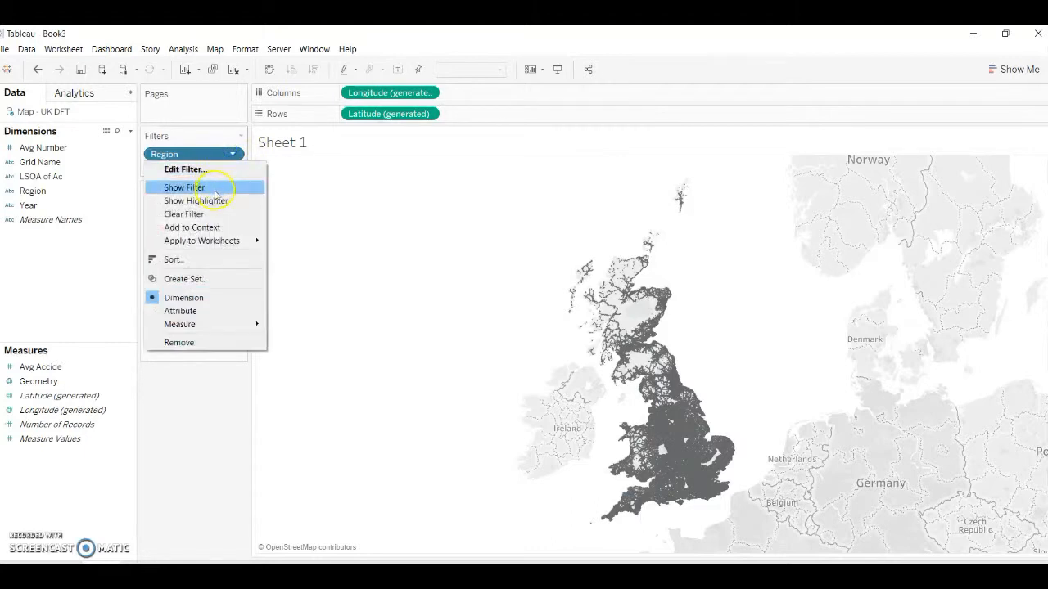
left_click(208, 188)
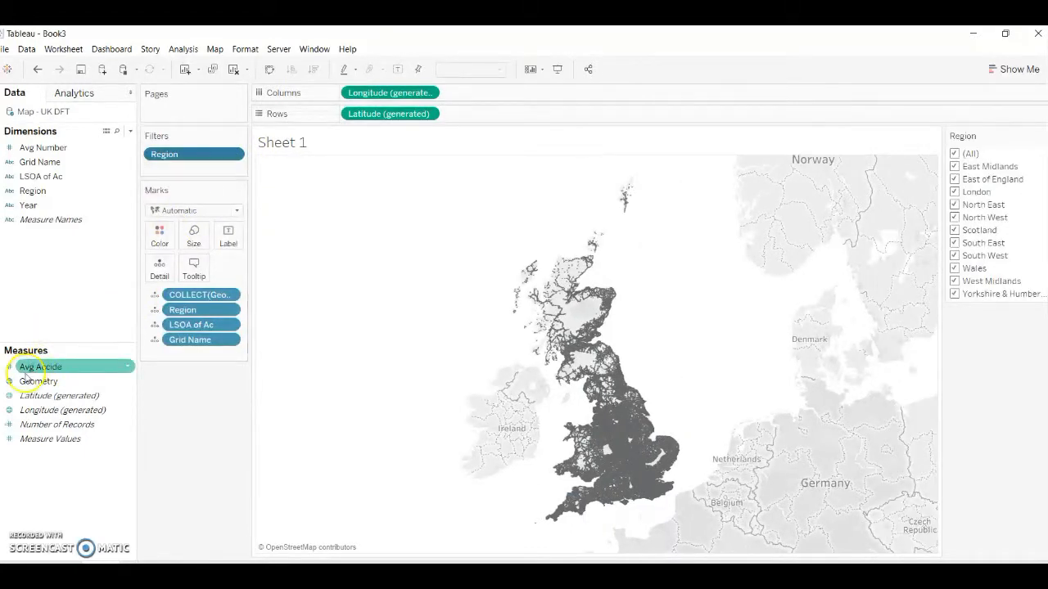
left_click(27, 380)
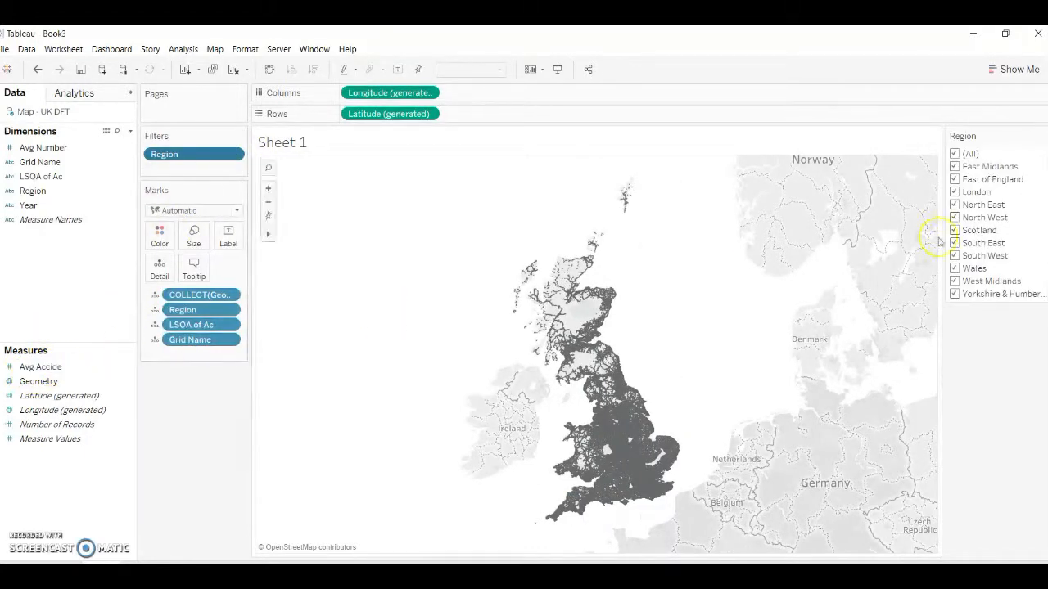
Step: Switch the Region filter to a single-value list and view North West, South East and Yorkshire & Humber in turn before restoring all regions
left_click(1043, 136)
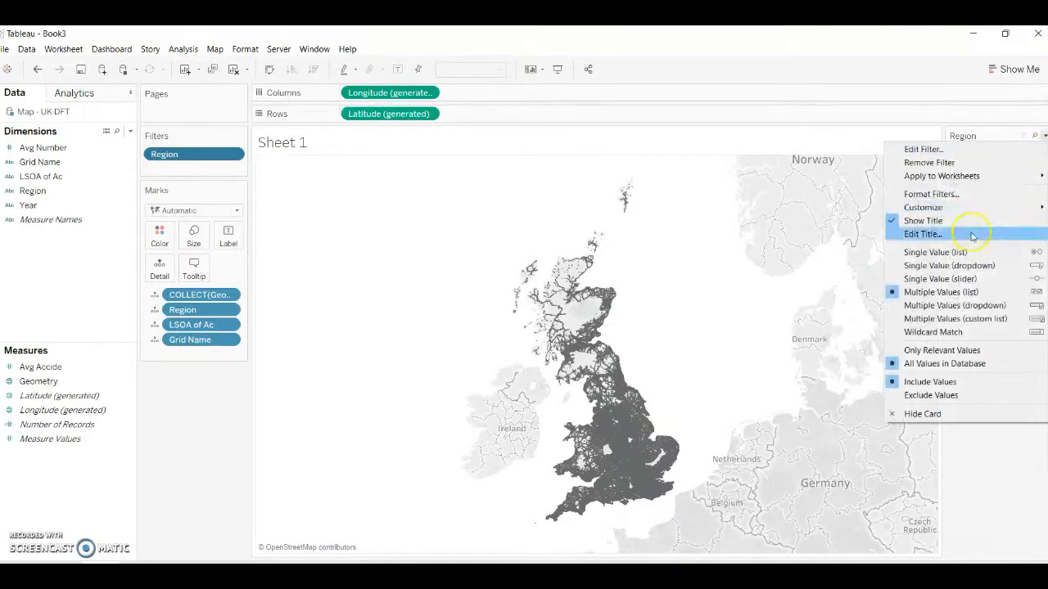
left_click(964, 255)
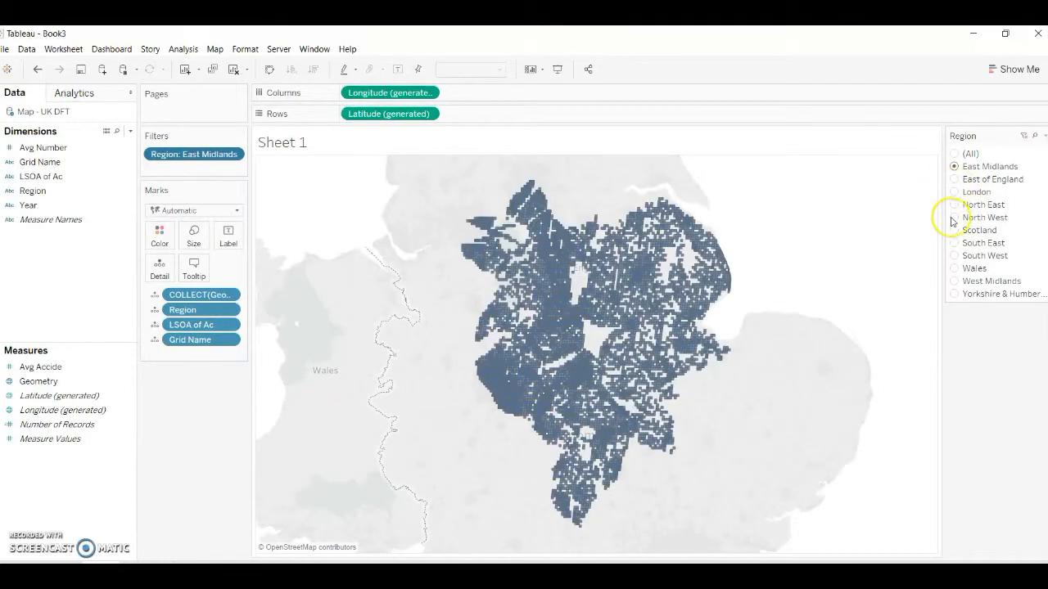
left_click(952, 218)
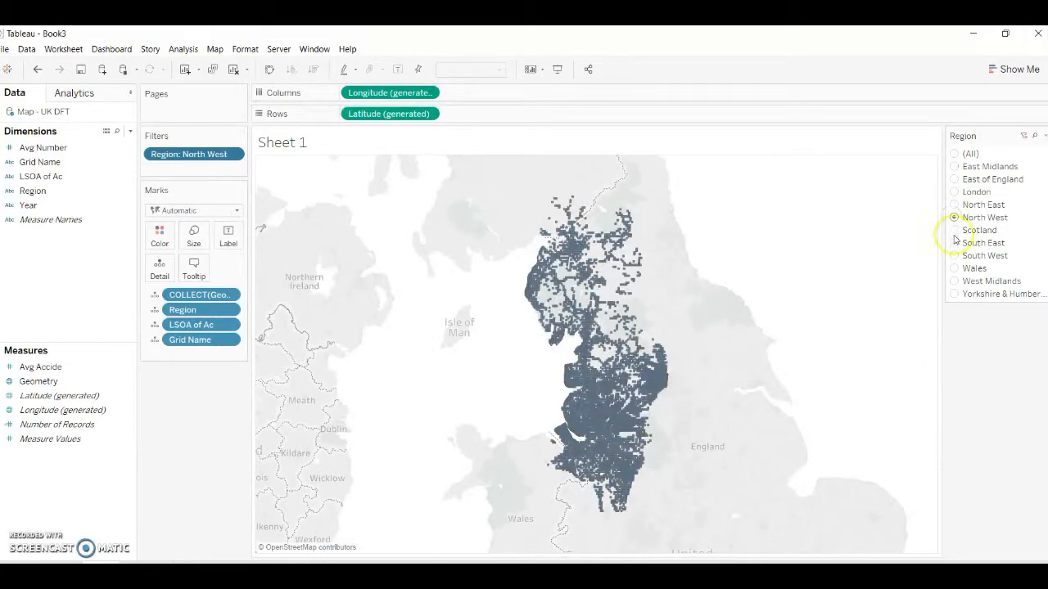
left_click(955, 239)
left_click(954, 256)
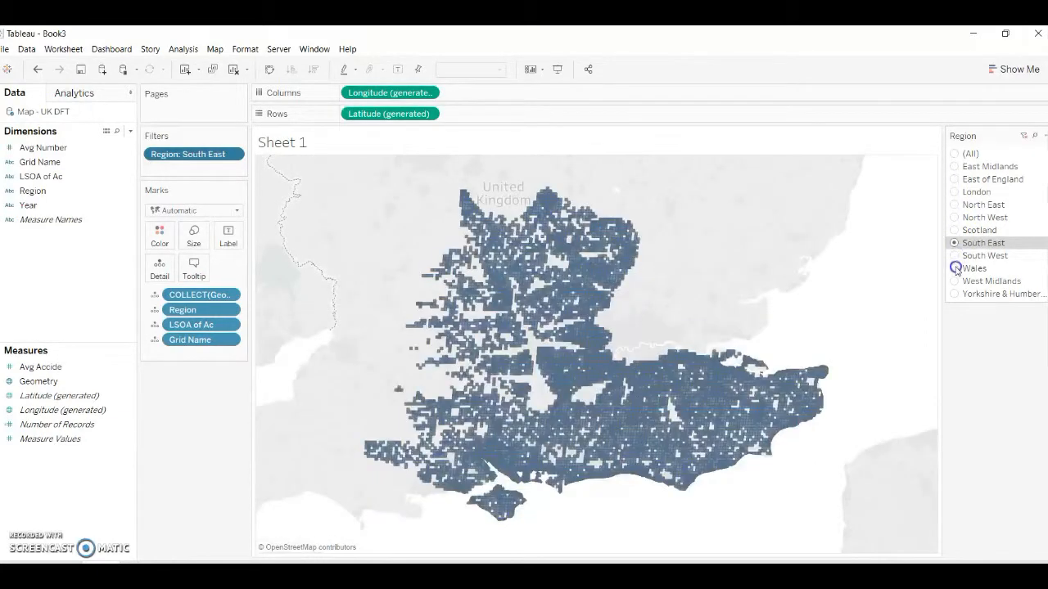
left_click(954, 293)
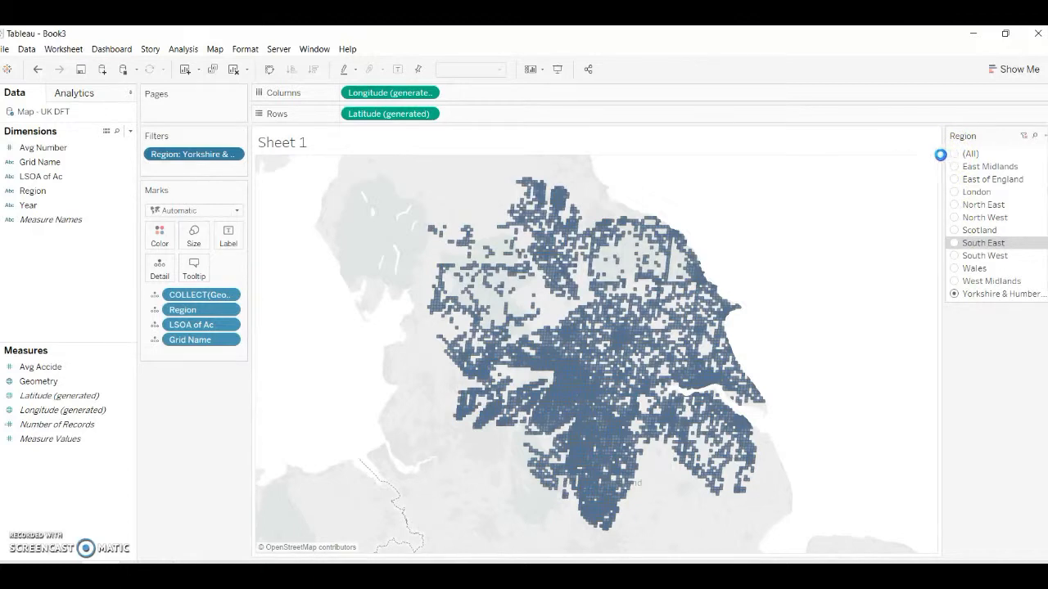
Step: Color the map by the Avg Accide measure and choose the Magma 20 diverging palette for it
left_click(37, 367)
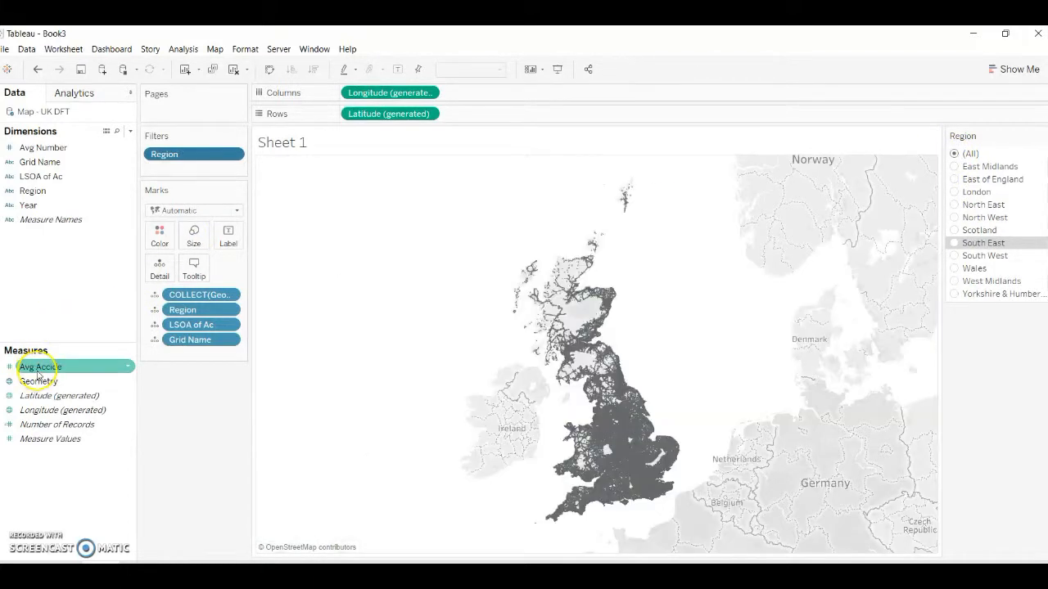
left_click_drag(37, 366, 156, 237)
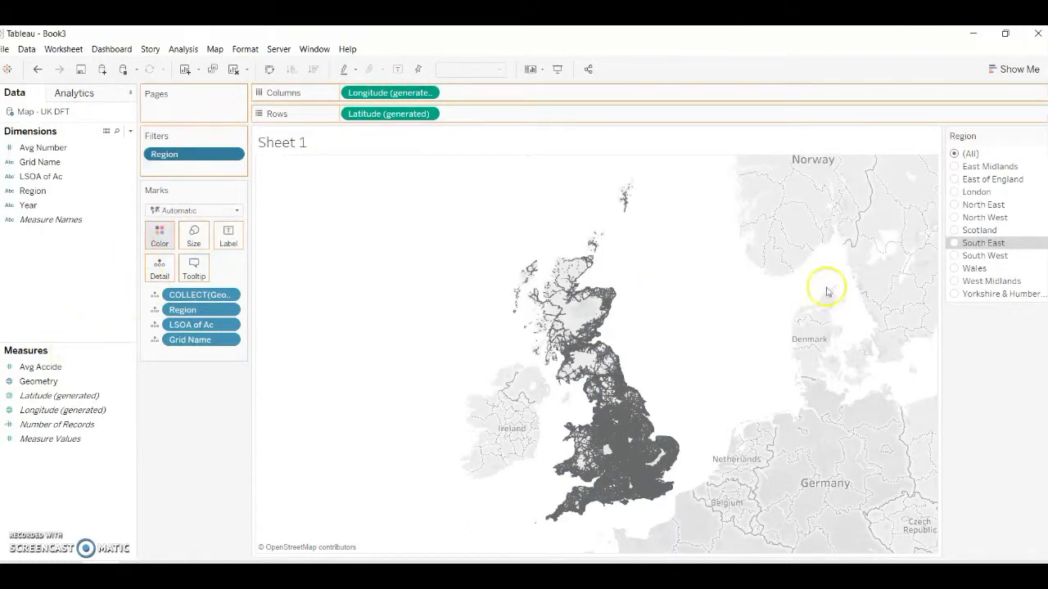
left_click(1044, 317)
left_click(992, 329)
left_click(589, 265)
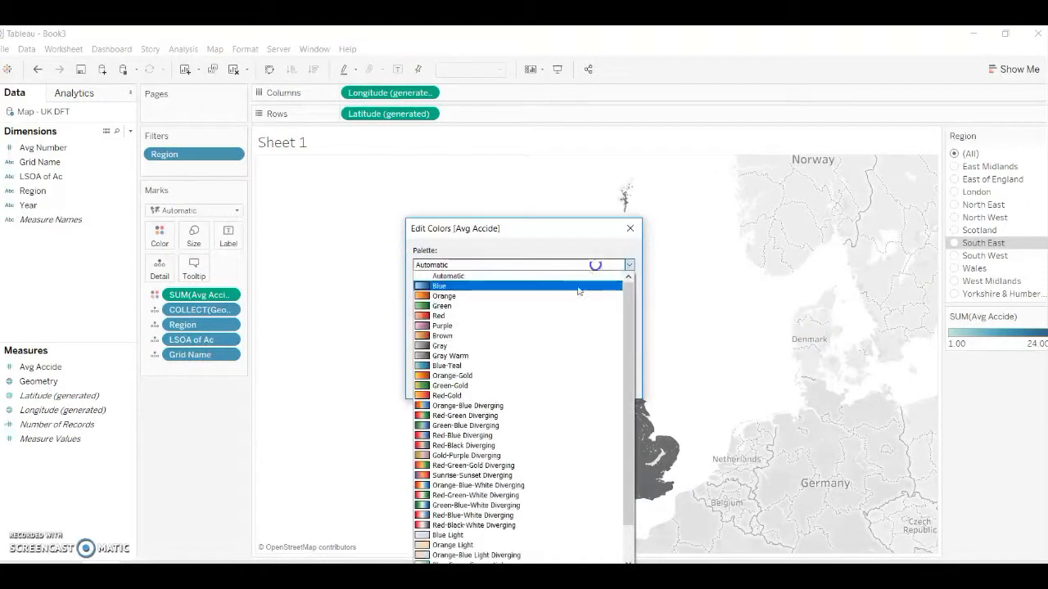
scroll(491, 524, "down", 3)
left_click(459, 505)
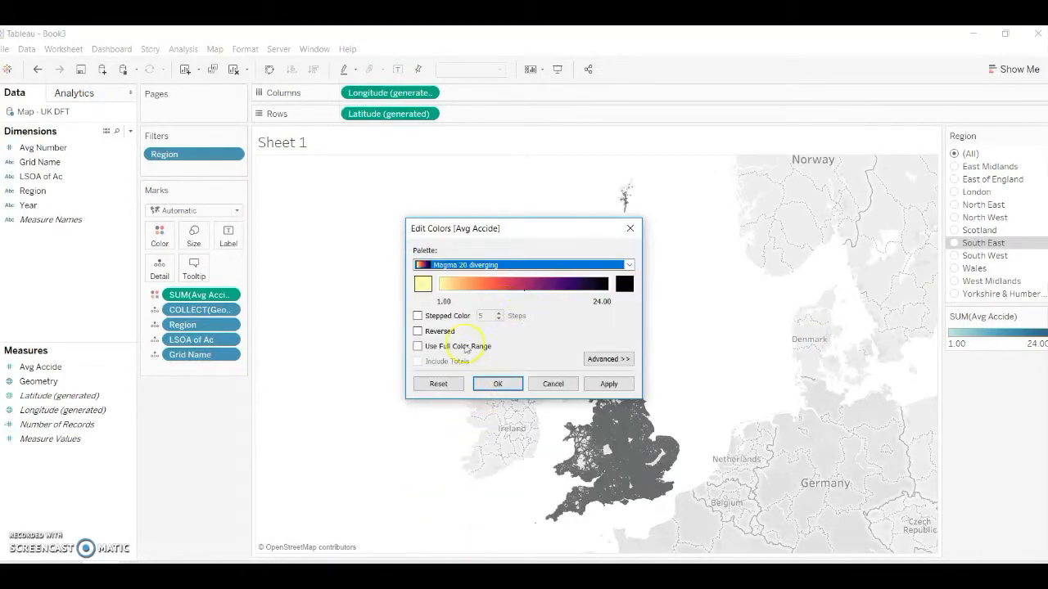
Step: Adjust the advanced range options of the Avg Accide colors and apply them to the map
left_click(608, 360)
left_click(417, 382)
left_click(497, 381)
left_click(426, 414)
left_click(608, 446)
left_click(595, 444)
left_click(487, 448)
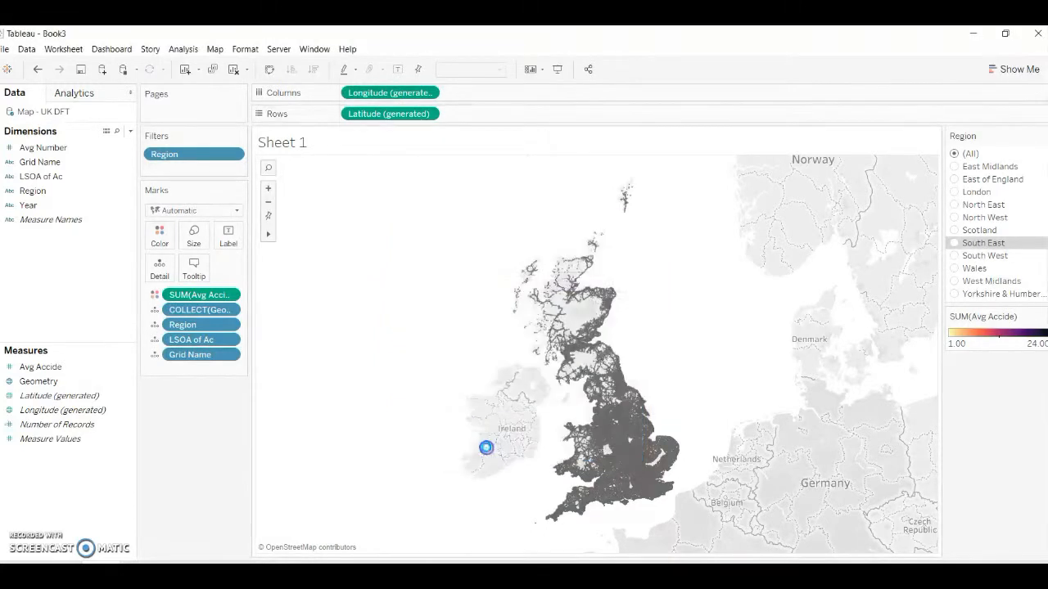
Step: Set the border of the map marks to None and raise their color opacity
left_click(157, 234)
left_click(203, 333)
left_click(227, 369)
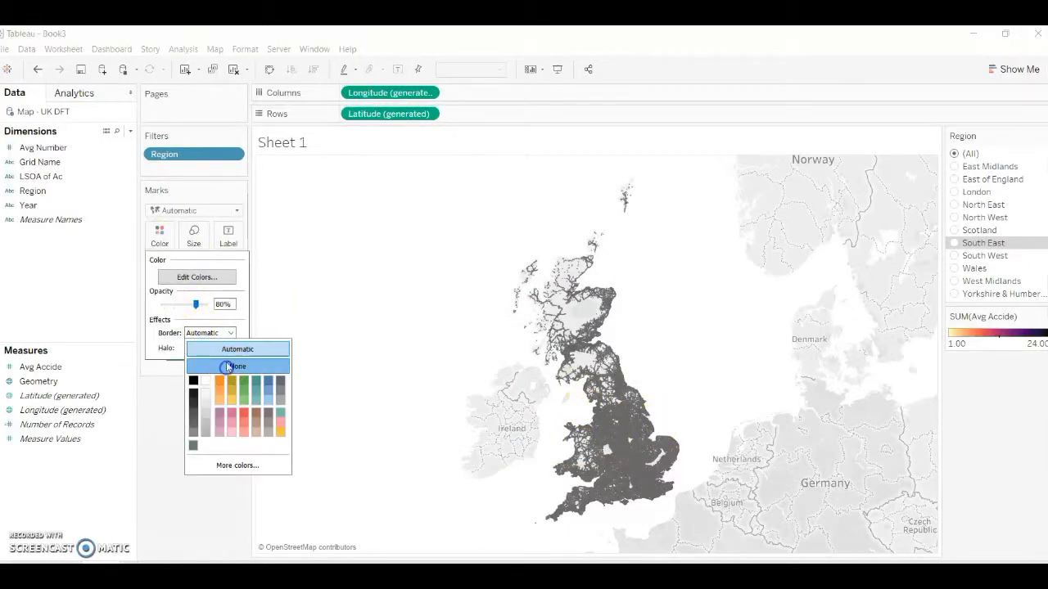
left_click(198, 309)
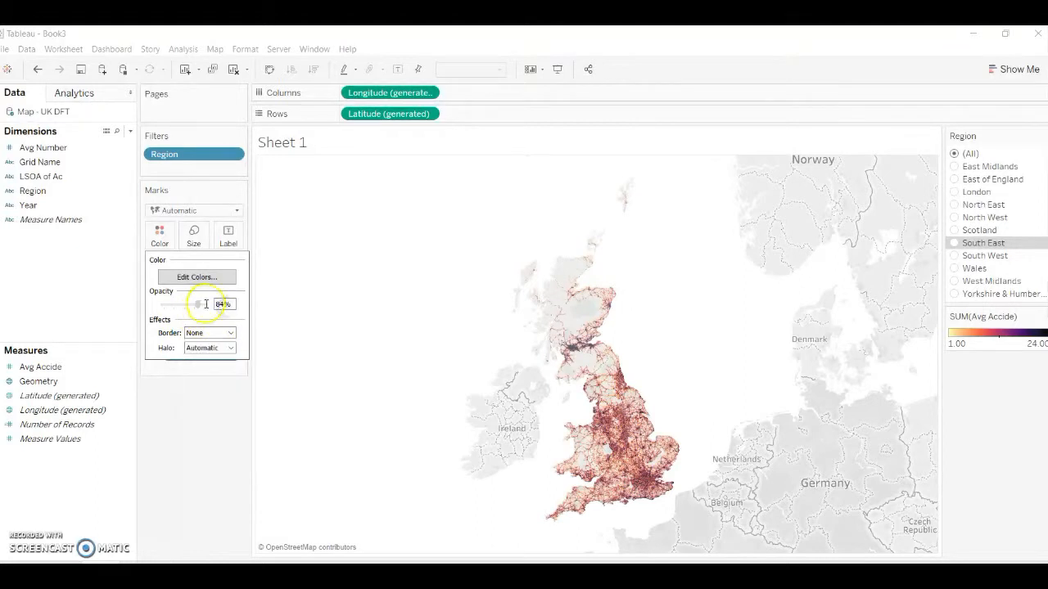
left_click_drag(202, 306, 222, 306)
left_click(221, 451)
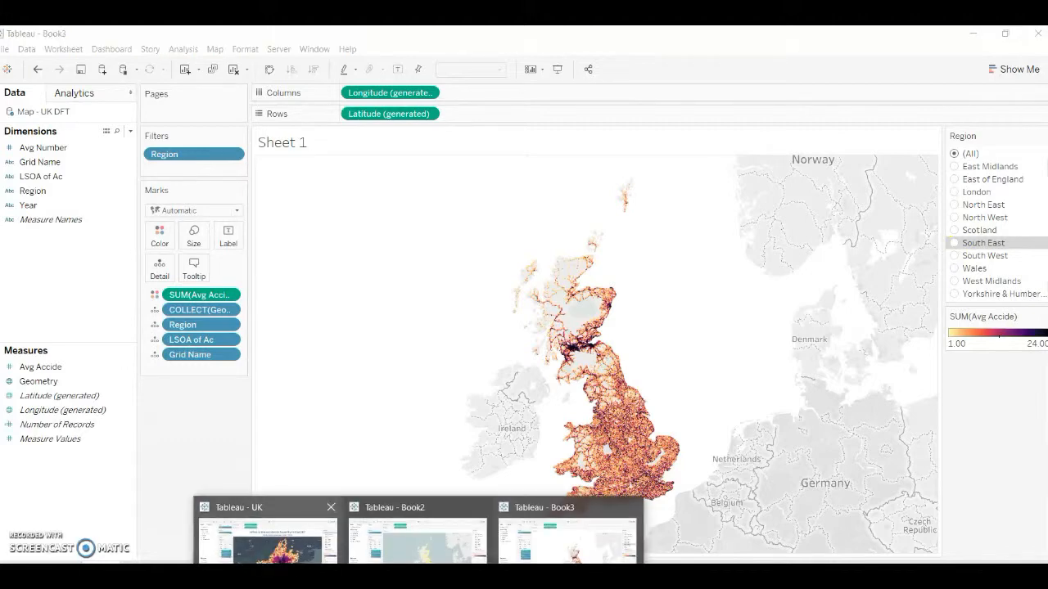
Step: Switch to the finished UK workbook and filter its severity map to other single regions, ending with West Midlands
left_click(300, 514)
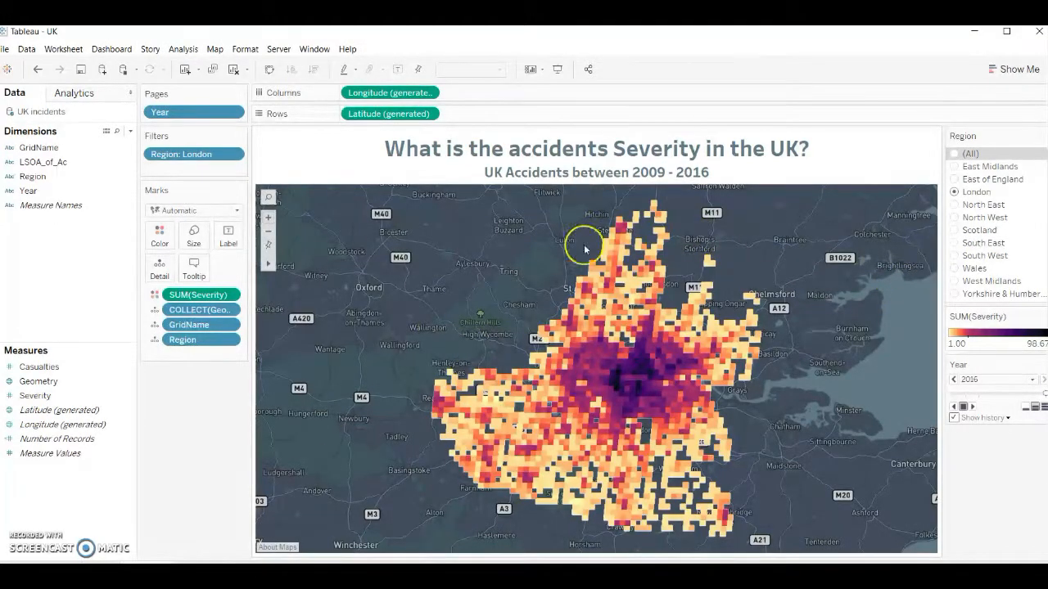
left_click(954, 179)
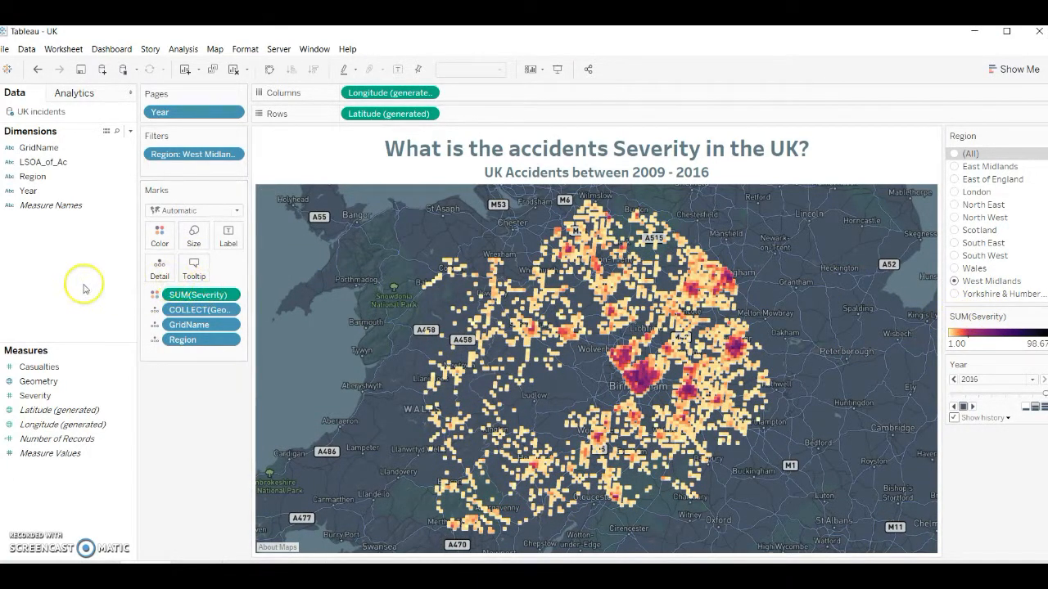
Step: Color the West Midlands map by Casualties for comparison, and return the coloring to Severity
left_click_drag(37, 366, 154, 237)
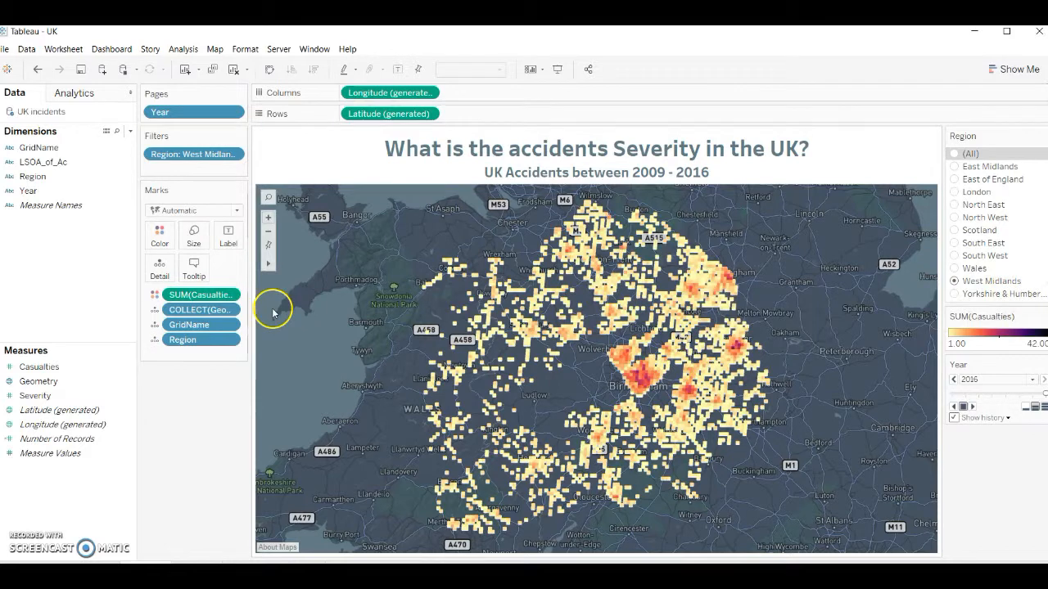
left_click(36, 396)
left_click_drag(61, 395, 158, 240)
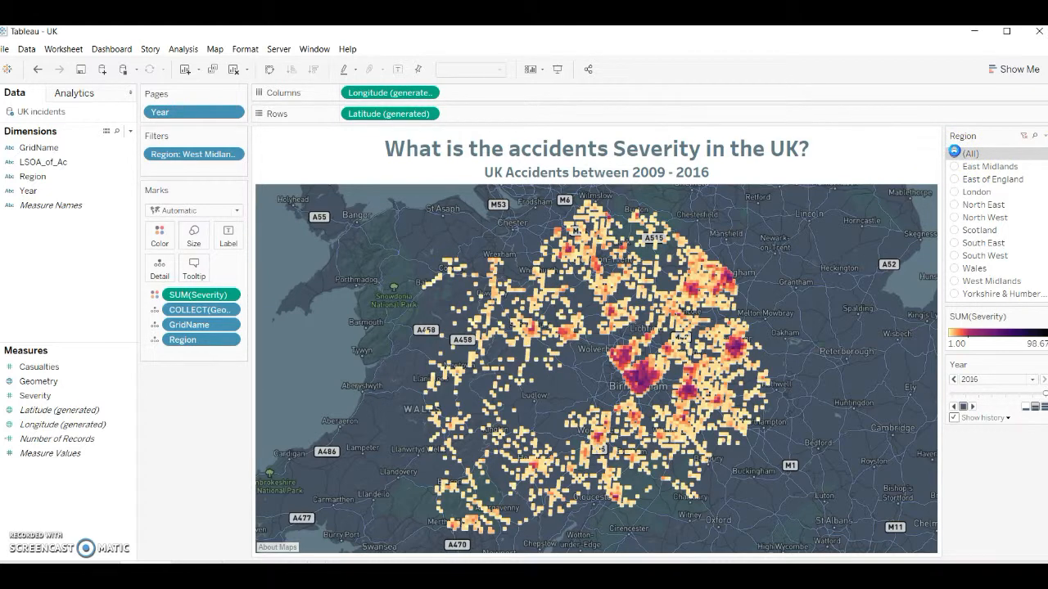
Step: Show all regions on the UK accident severity map
left_click(954, 153)
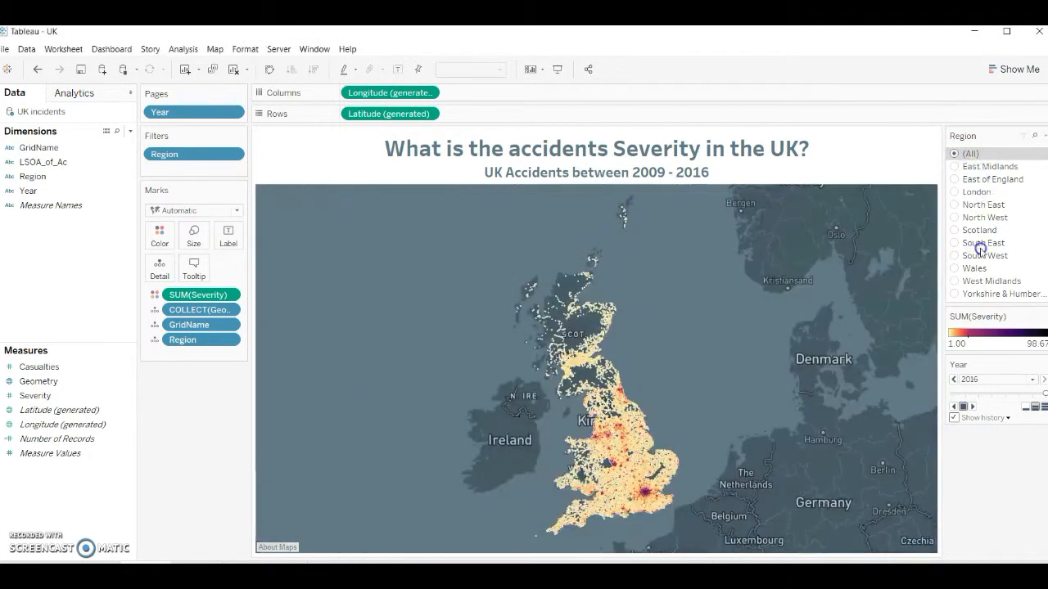